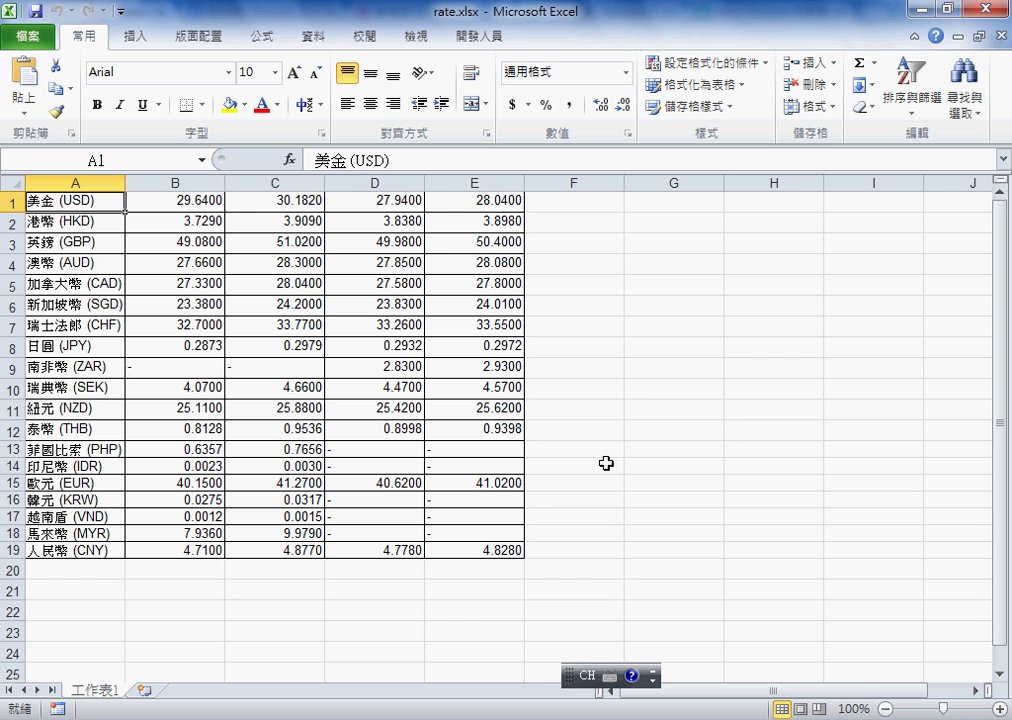
Check the last rate value in cell E19, then bring up the Bank of Taiwan rate page in Chrome
left_click(497, 551)
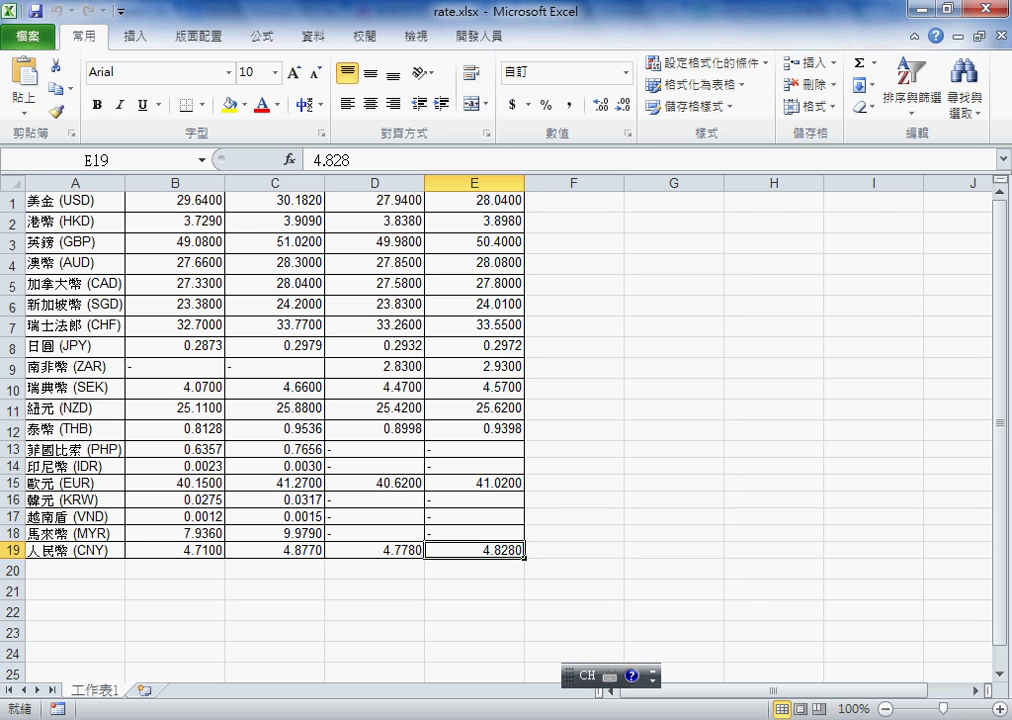
key("alt+Tab")
left_click(420, 12)
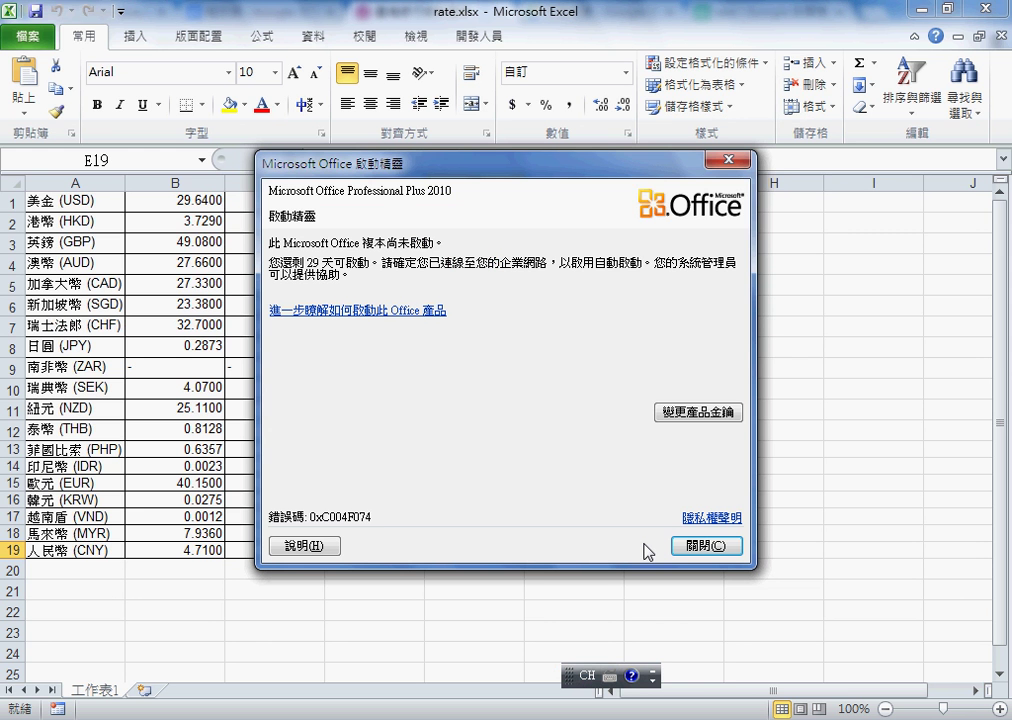
Dismiss the activation notice, look over the web rate rows, then select A1:E19 in rate.xlsx
left_click(706, 546)
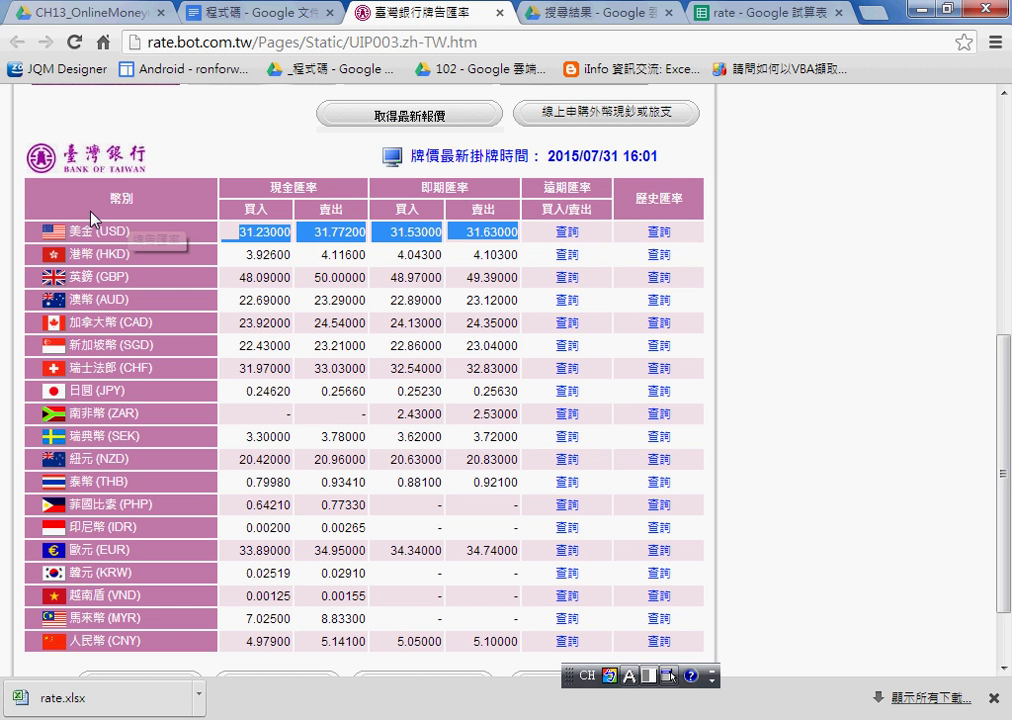
mouse_move(108, 226)
left_mouse_down()
mouse_move(167, 297)
mouse_move(585, 625)
left_mouse_up()
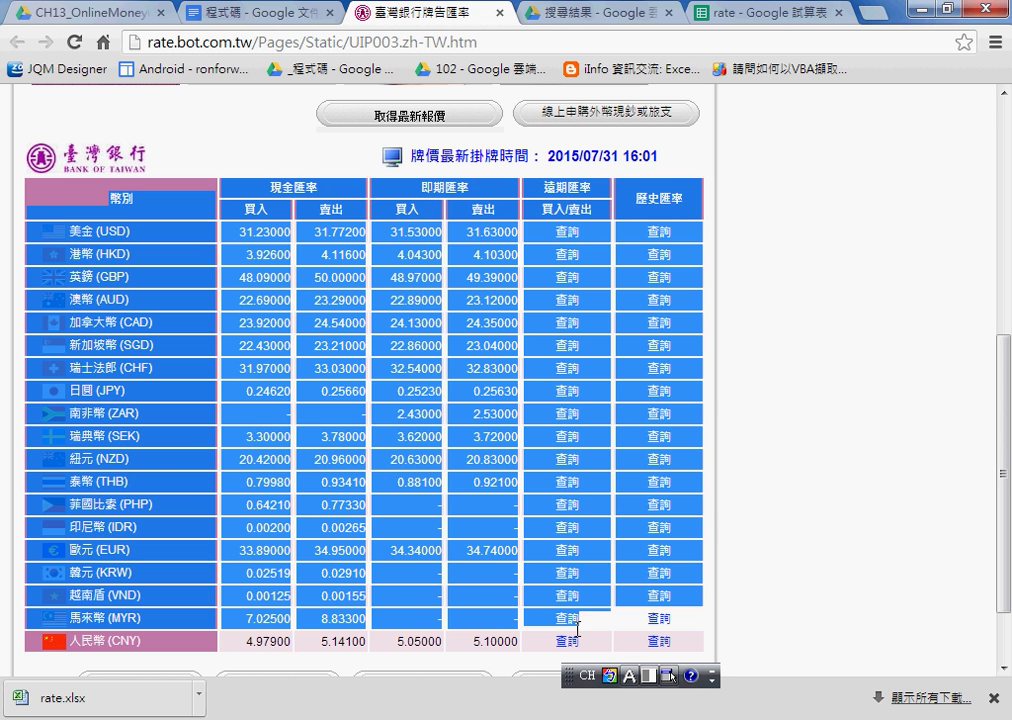
left_click(35, 235)
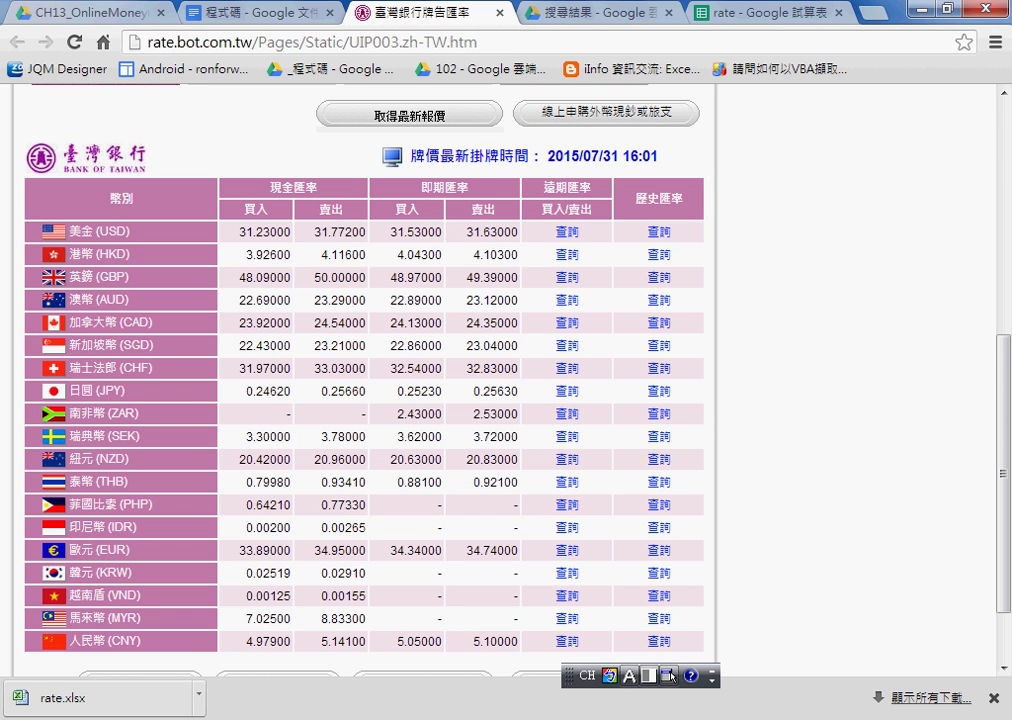
key("alt+Tab")
mouse_move(86, 209)
left_mouse_down()
mouse_move(260, 327)
mouse_move(505, 549)
left_mouse_up()
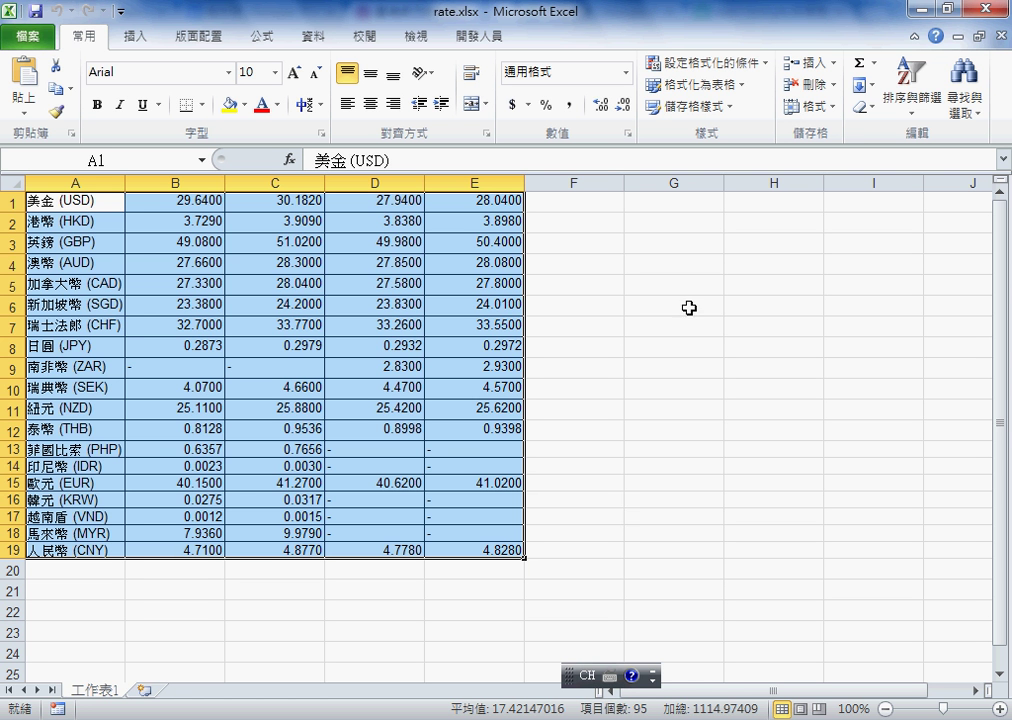
Save rate.xlsx to the Desktop under the same name, then close Excel
left_click(48, 38)
left_click(86, 98)
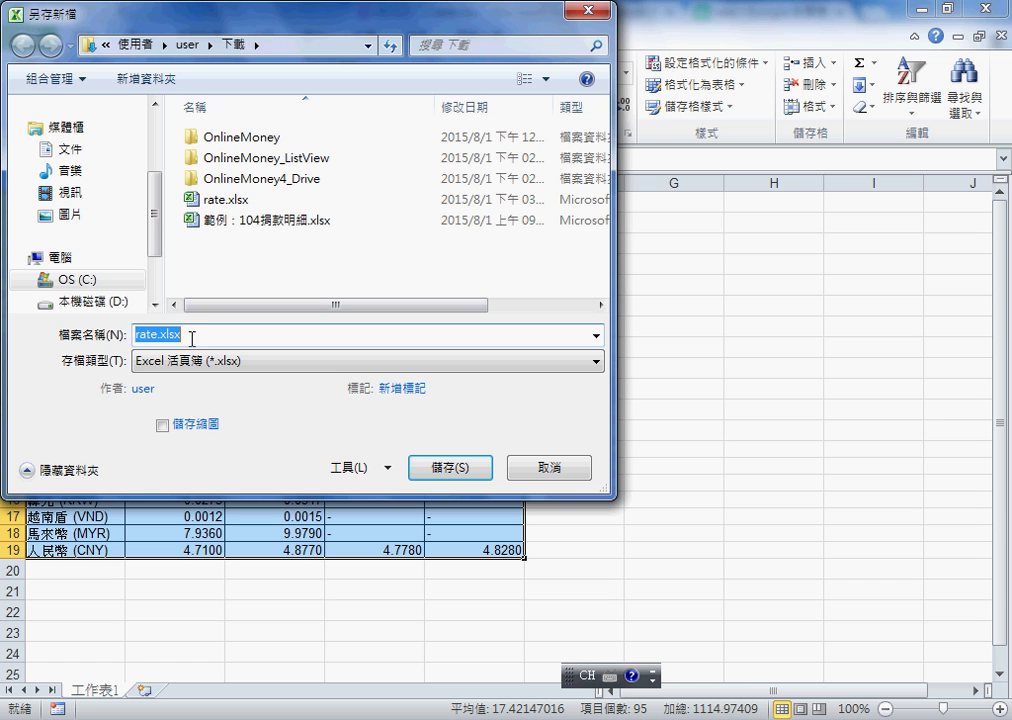
left_click(186, 336)
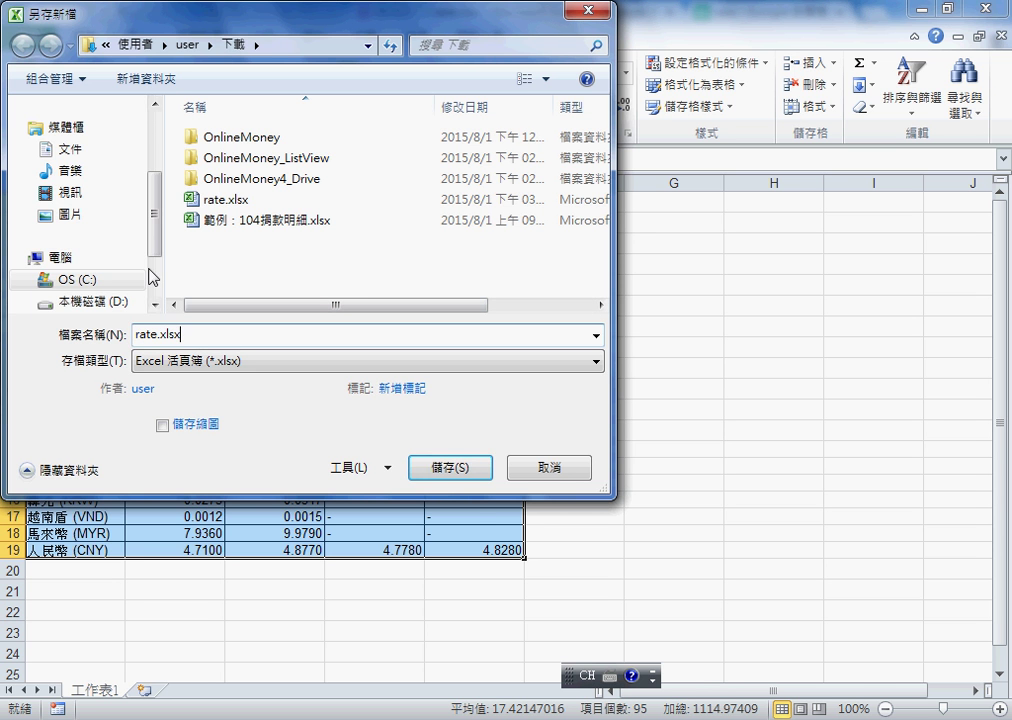
left_click_drag(150, 250, 162, 176)
left_click(90, 201)
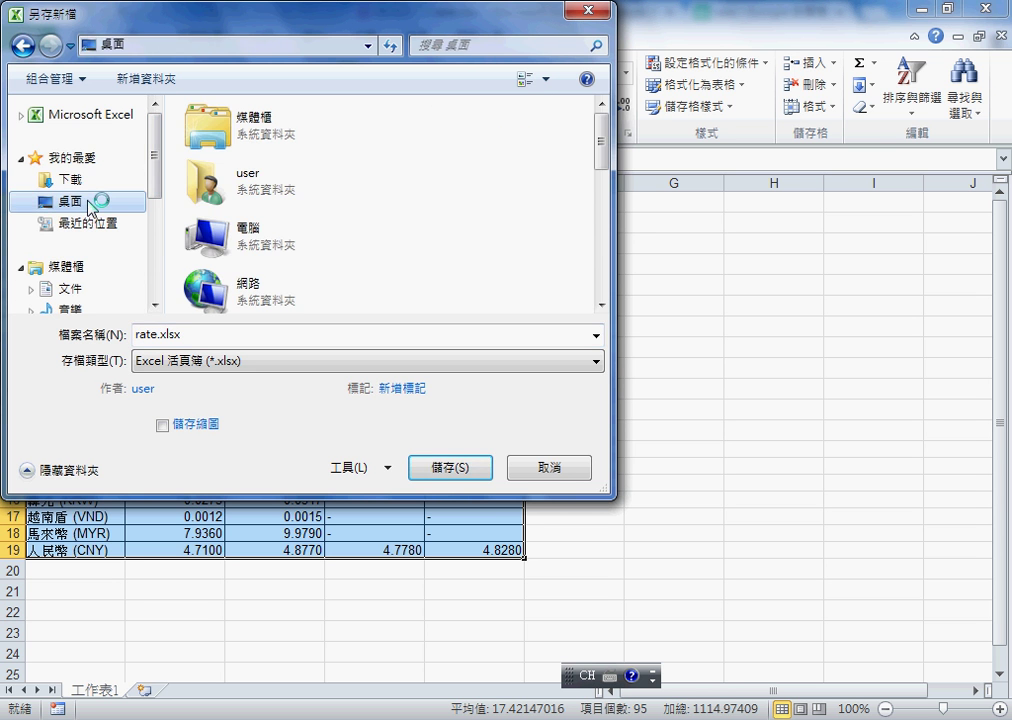
left_click(452, 468)
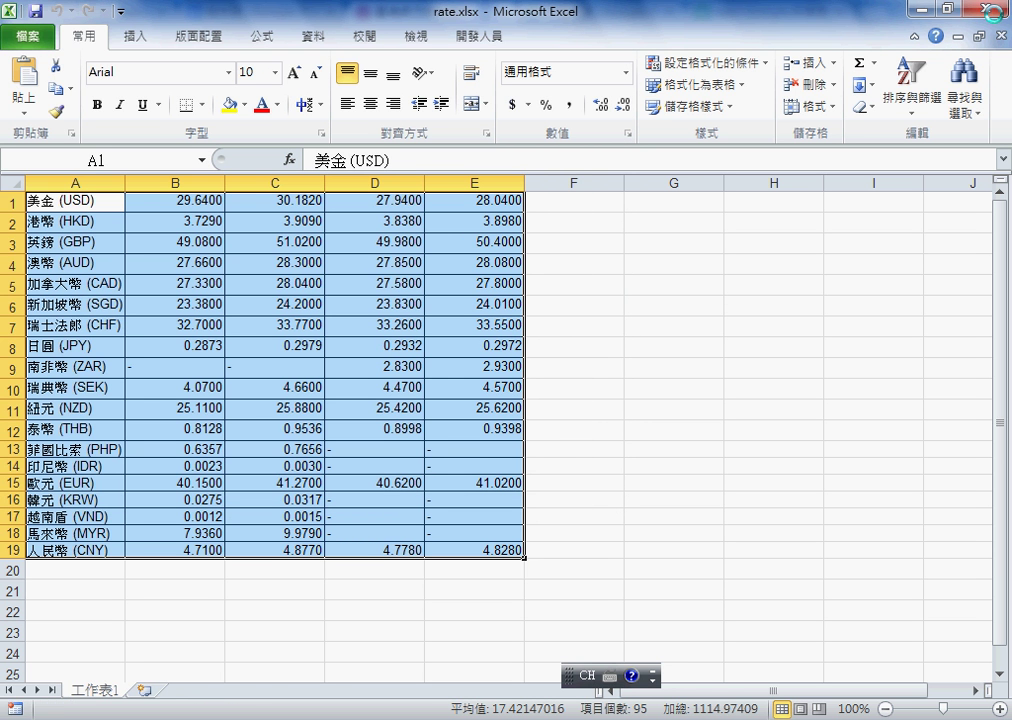
left_click(998, 10)
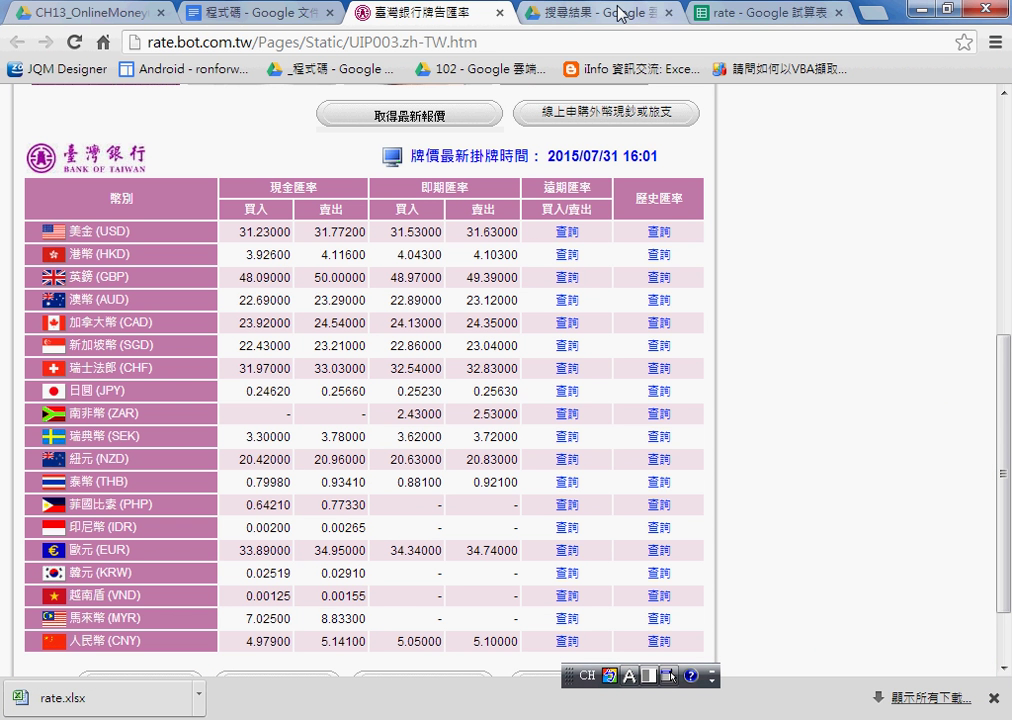
Clear windows to expose desktop rate.xlsx beside the CH13_OnlineMoney Drive folder, then maximize Drive and open settings
left_click(133, 8)
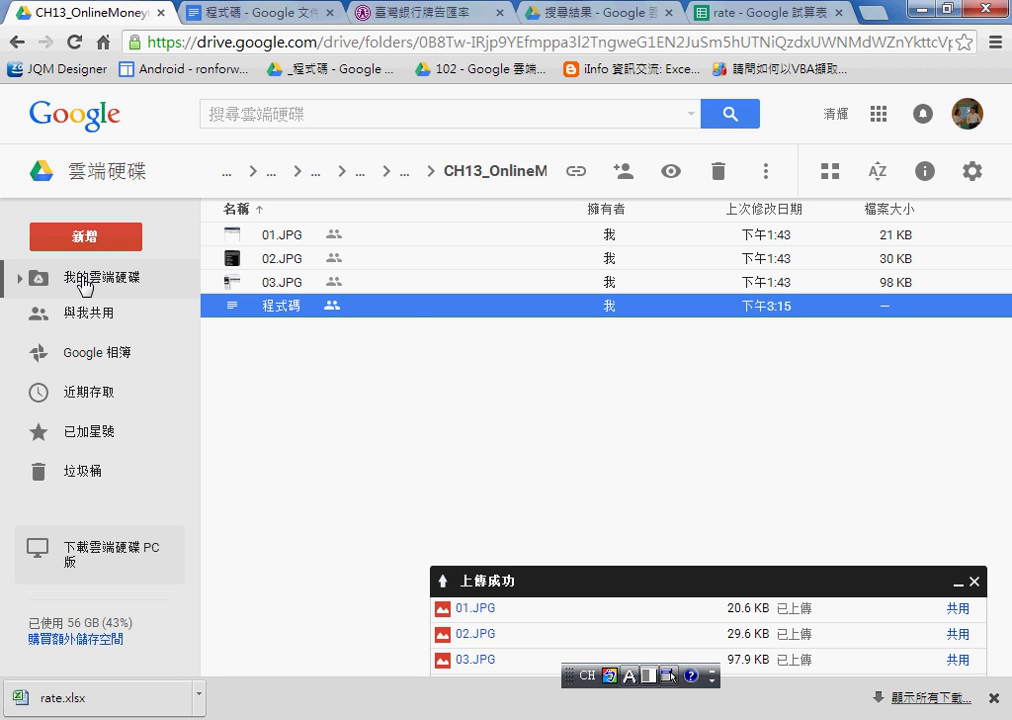
double_click(757, 12)
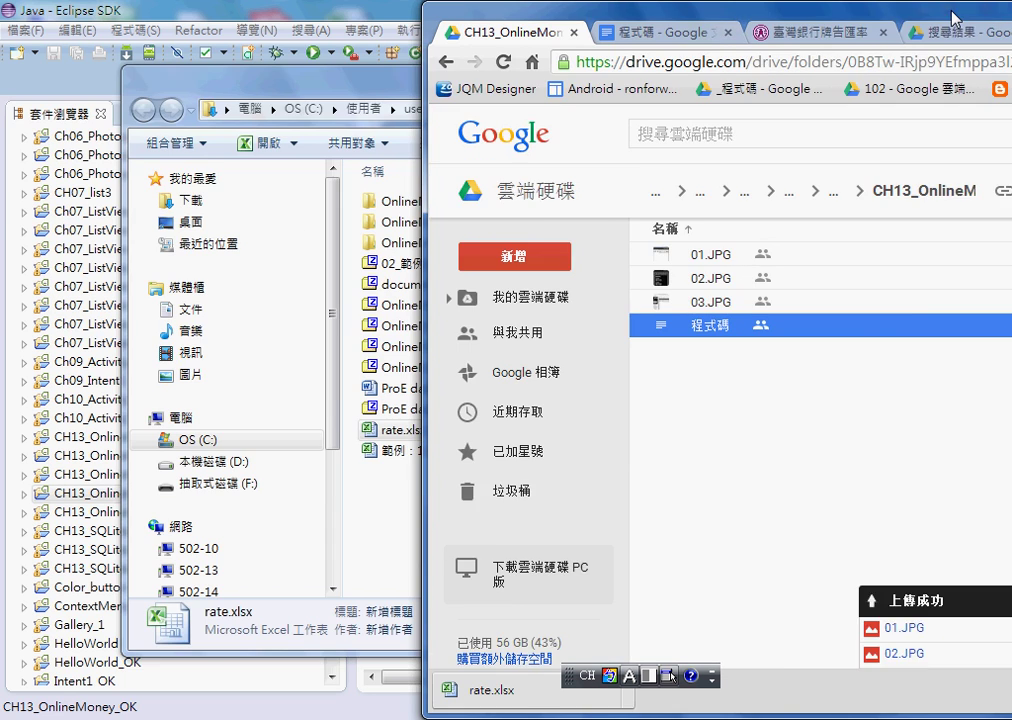
left_click(280, 98)
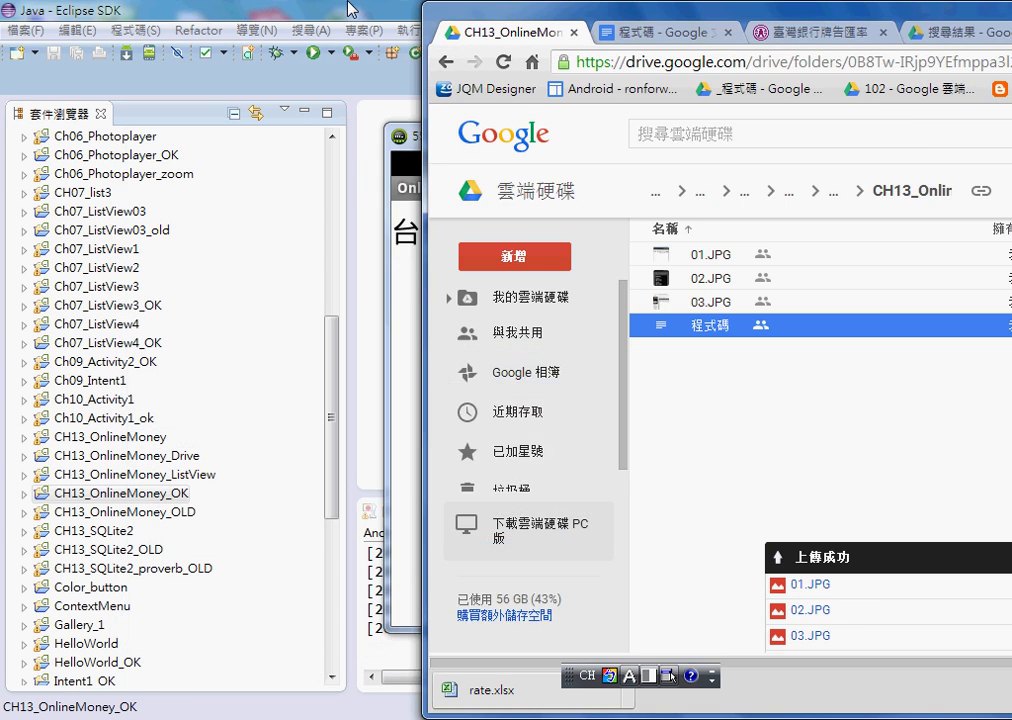
left_click(380, 18)
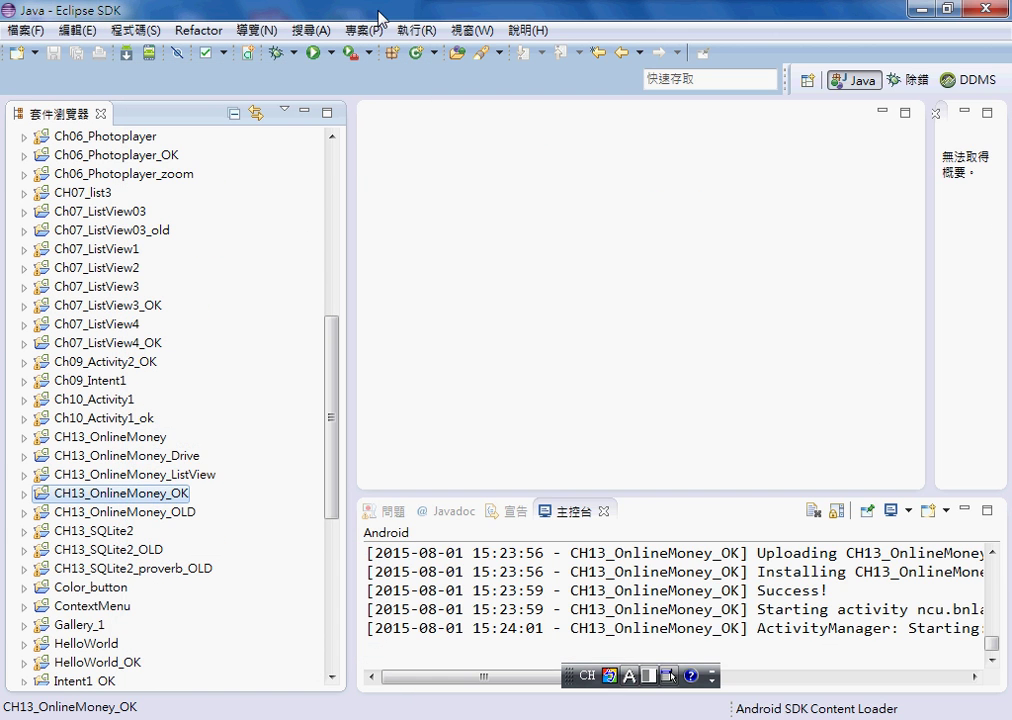
left_click(918, 8)
left_click_drag(347, 440, 803, 405)
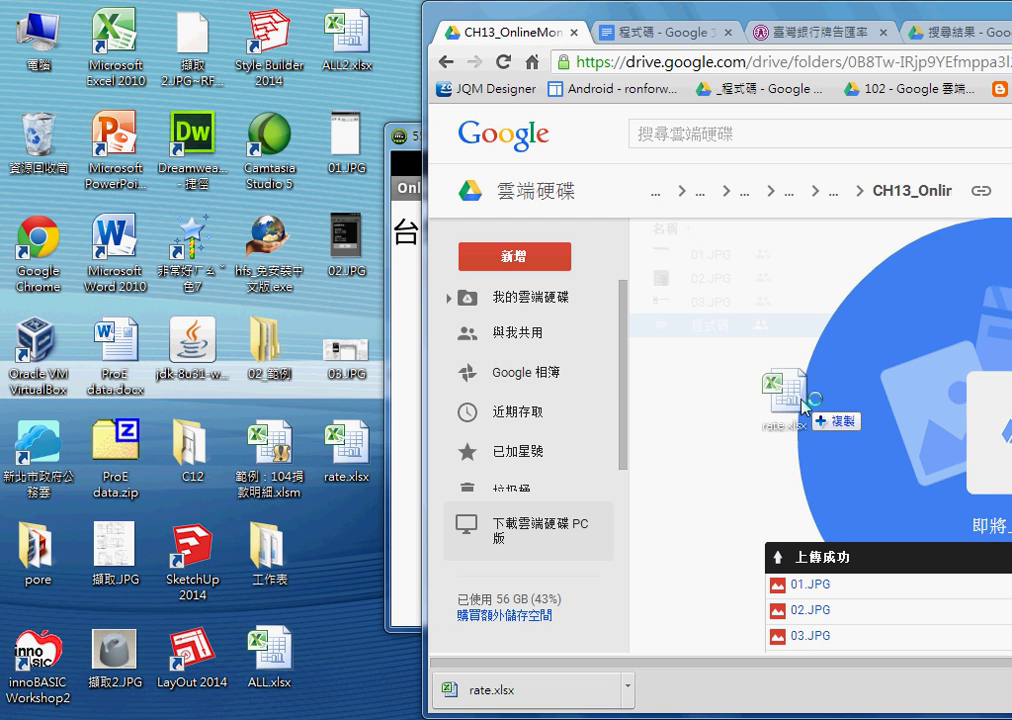
left_click_drag(803, 405, 353, 450)
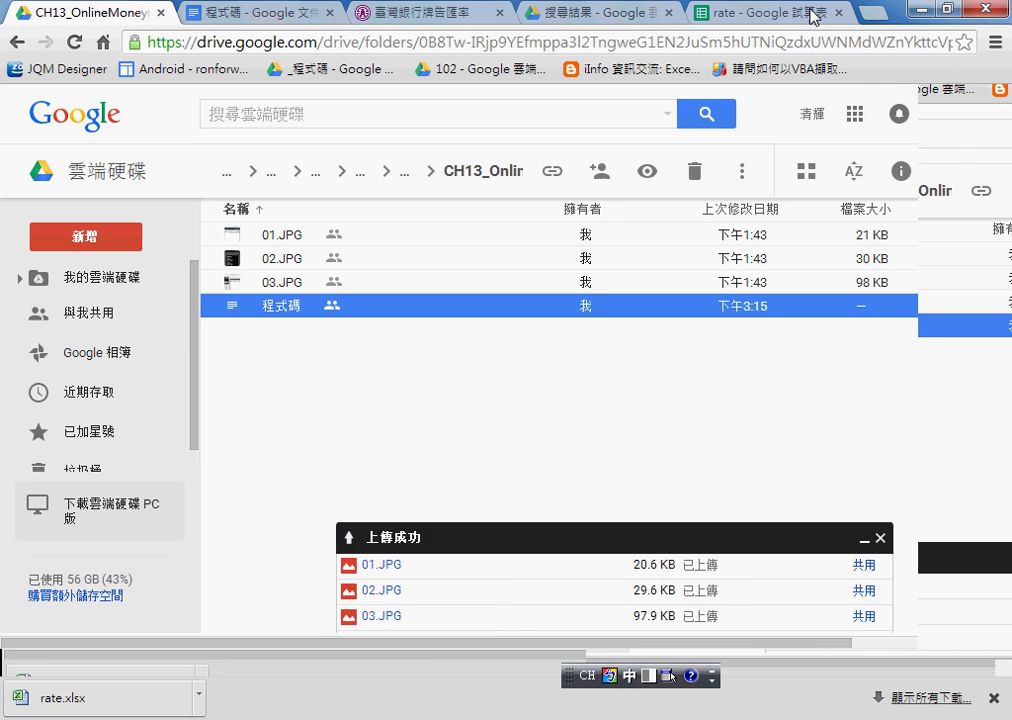
double_click(640, 8)
left_click(972, 172)
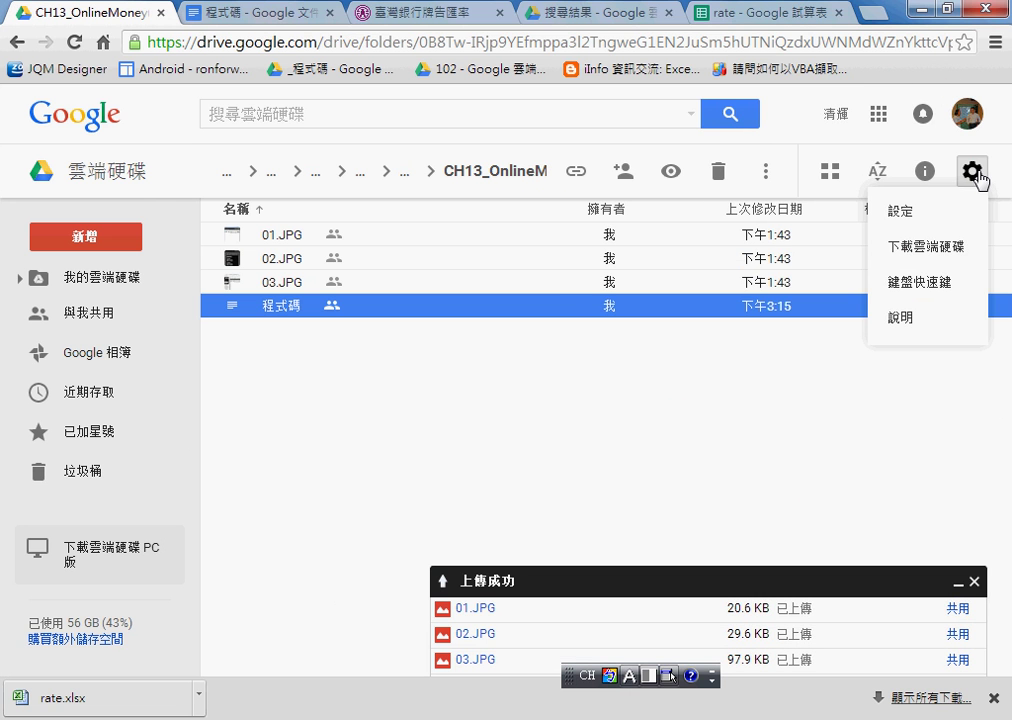
Enable 'Convert uploaded files to Google Docs editor format' in General settings, underlining it for emphasis
left_click(916, 211)
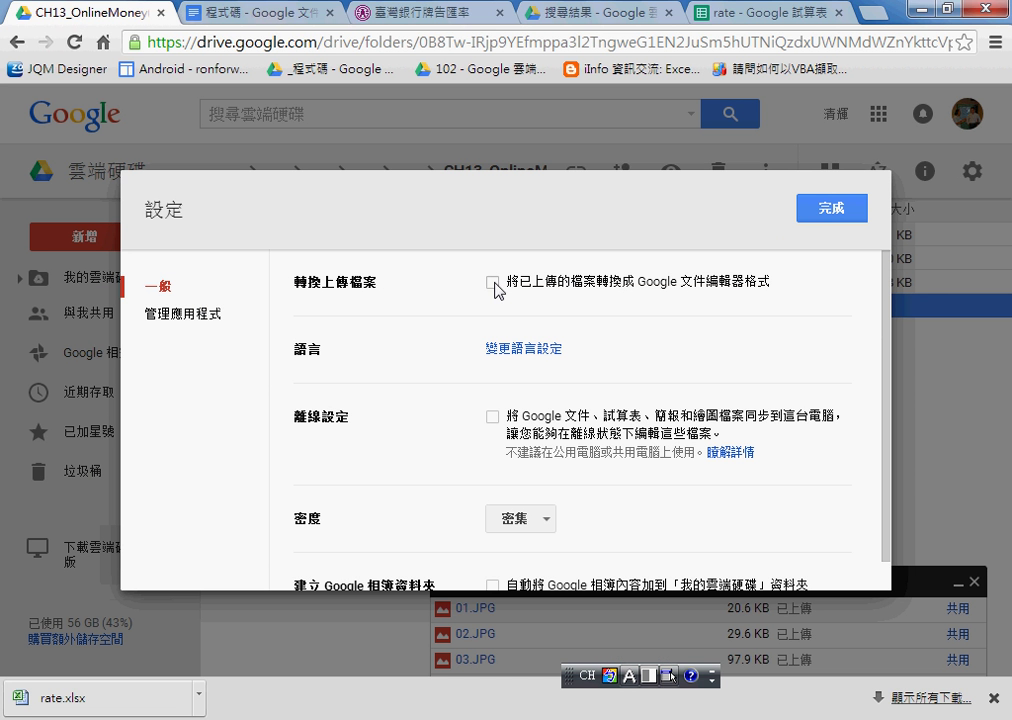
left_click(492, 283)
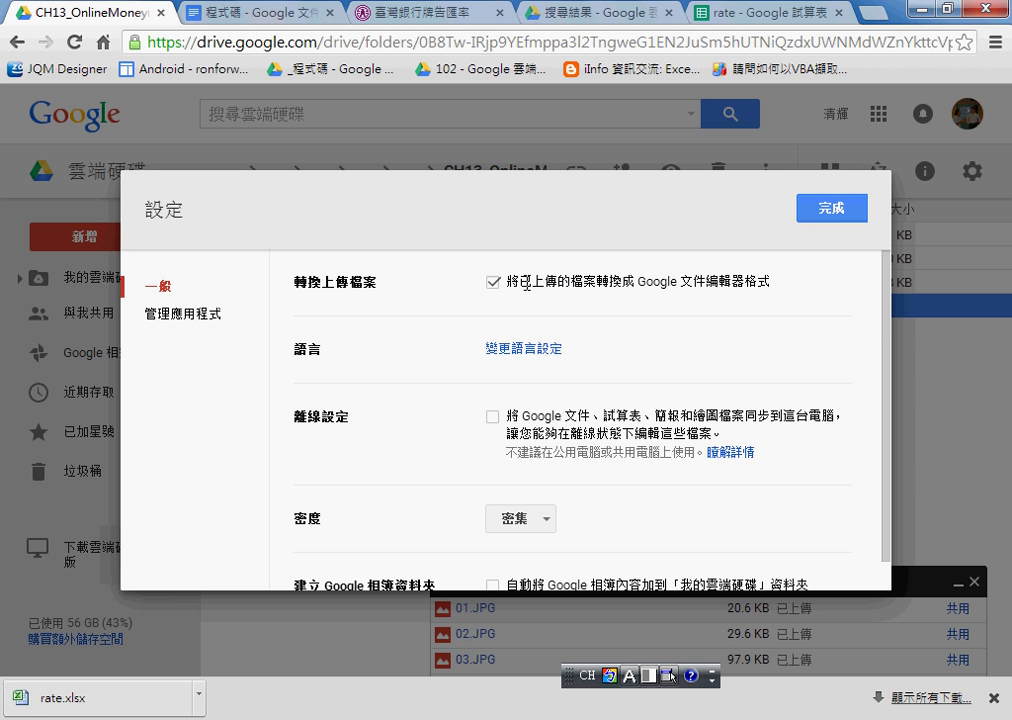
left_click(660, 283)
key("ctrl+shift+d")
mouse_move(775, 296)
left_mouse_down()
mouse_move(585, 297)
mouse_move(505, 274)
mouse_move(806, 277)
mouse_move(745, 312)
left_mouse_up()
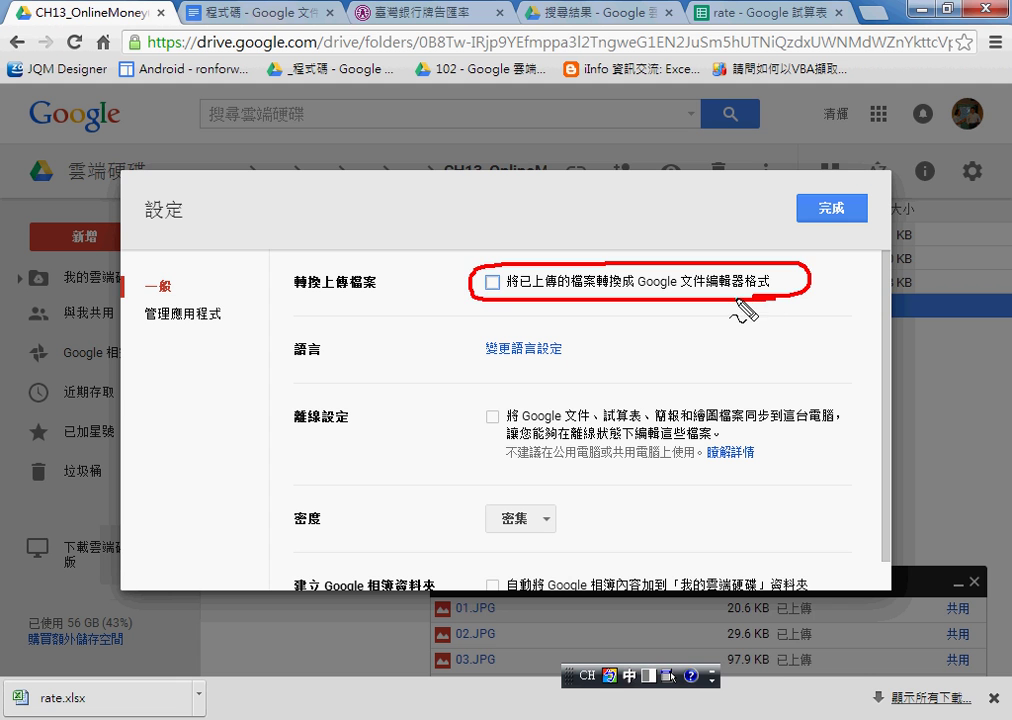
key("ctrl+shift+d")
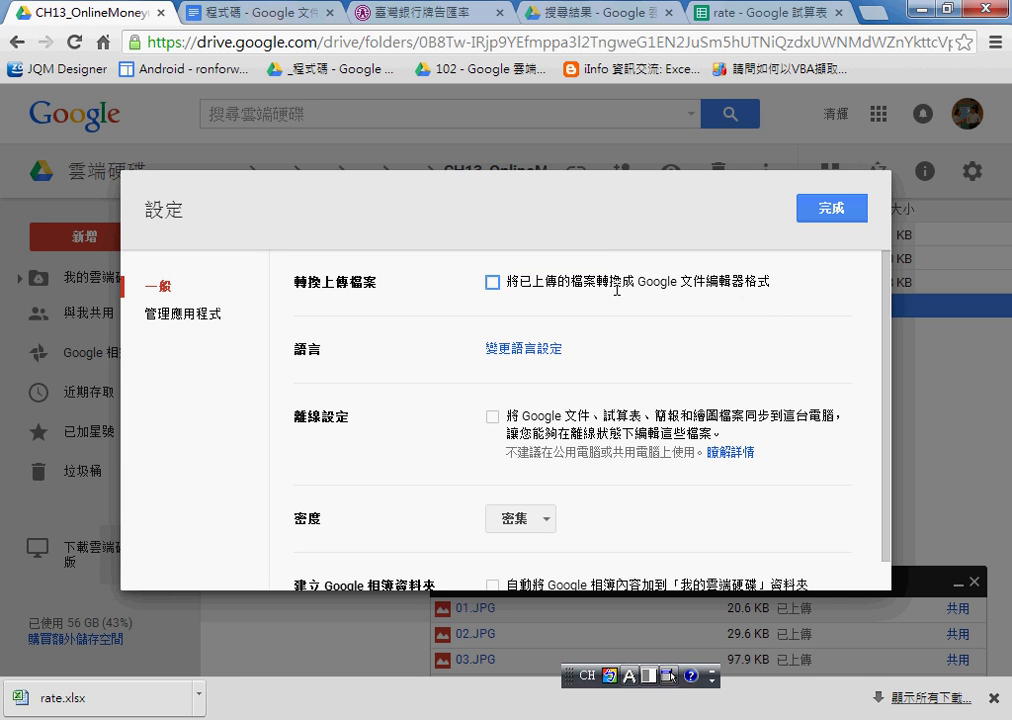
left_click(494, 283)
Close settings and upload rate.xlsx from the desktop into the CH13_OnlineMoney(台銀匯率) folder
left_click(820, 208)
double_click(750, 12)
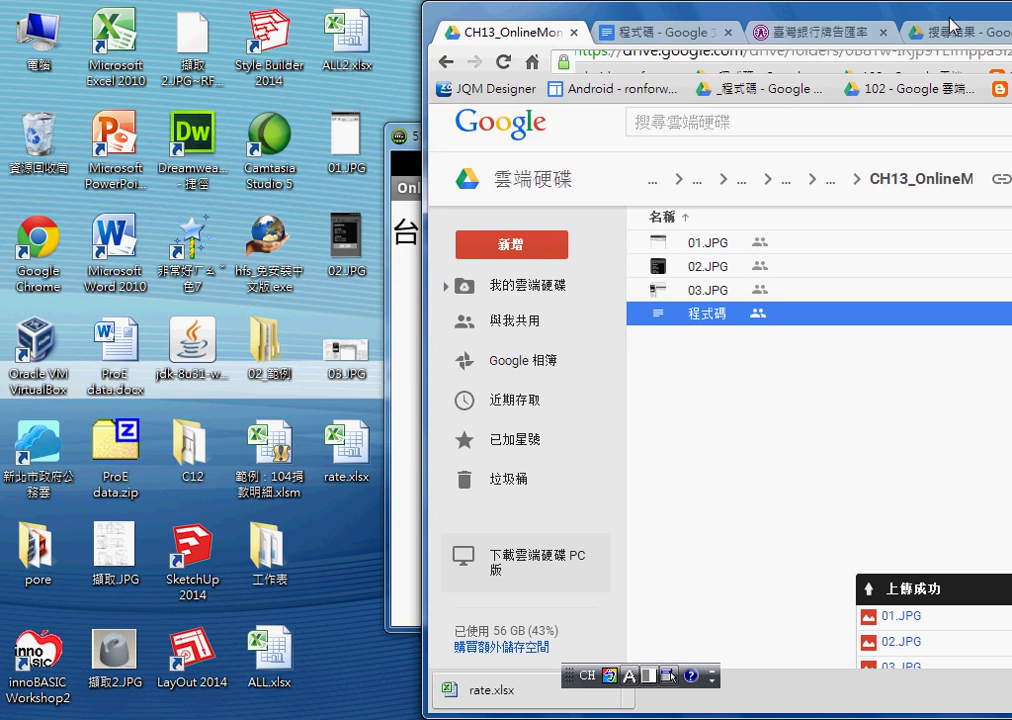
left_click_drag(362, 474, 790, 408)
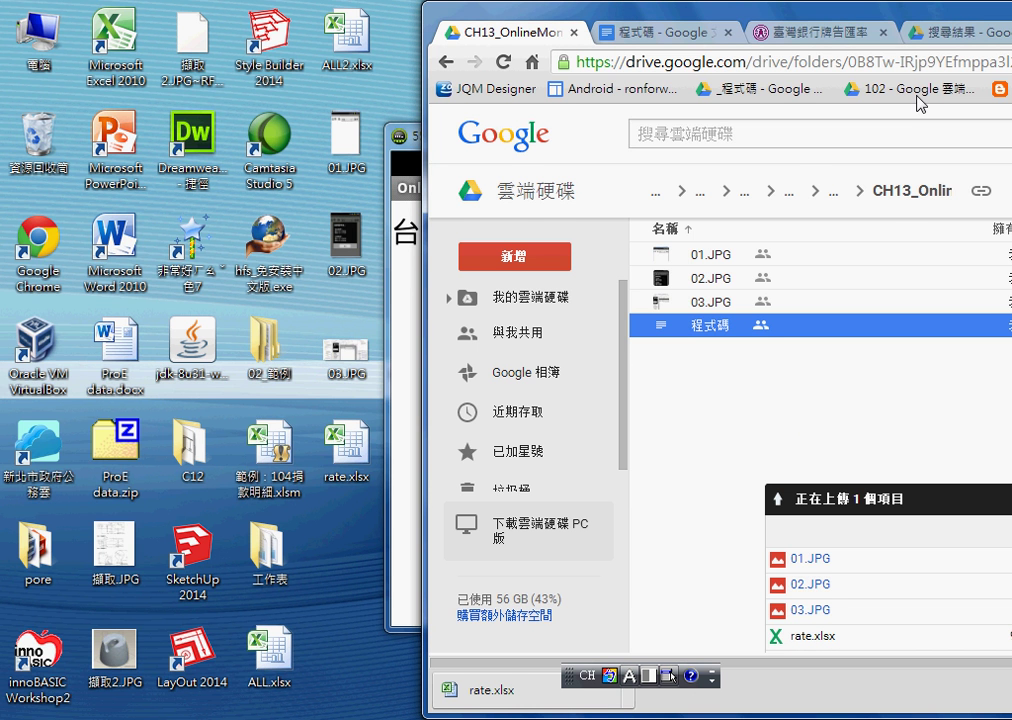
double_click(910, 20)
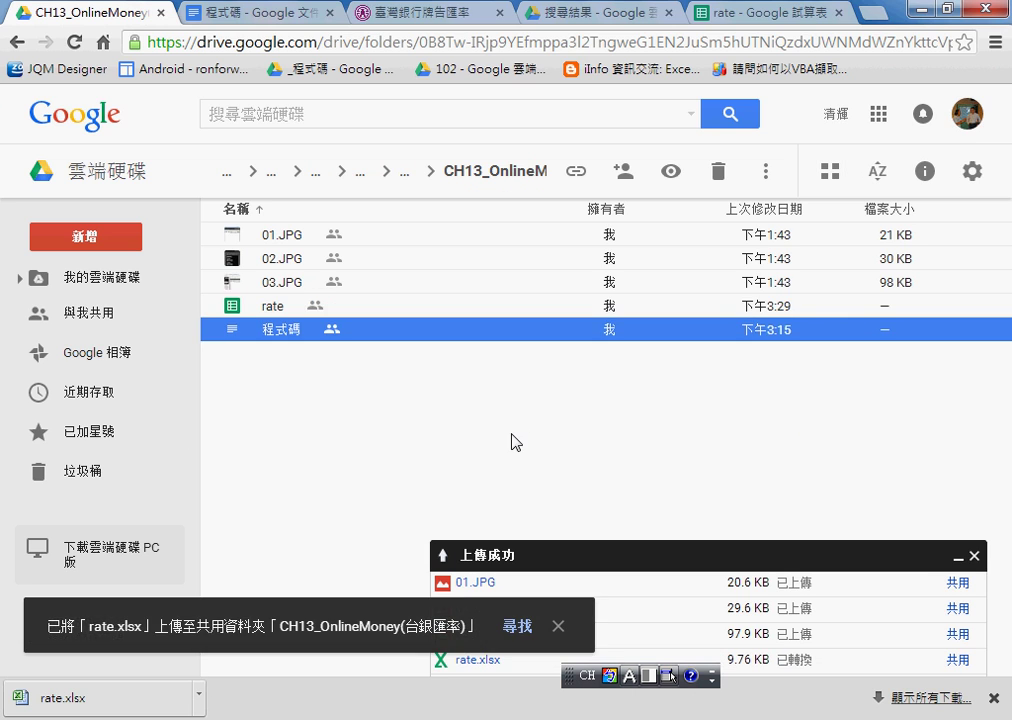
Open the converted rate spreadsheet in Google Sheets
left_click(276, 310)
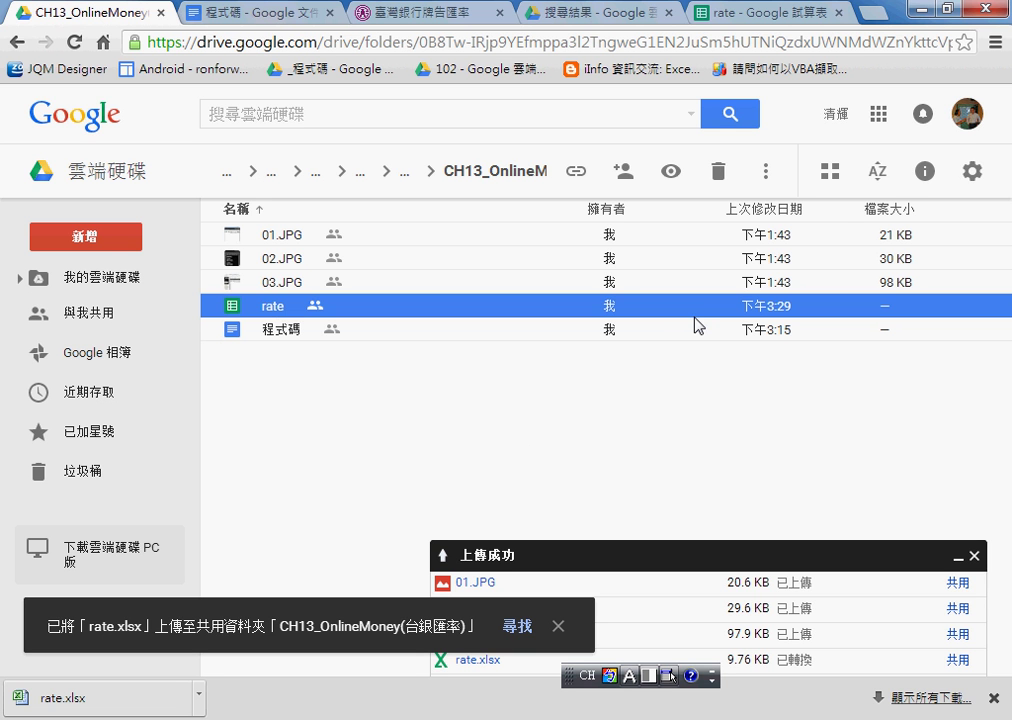
left_click(256, 316)
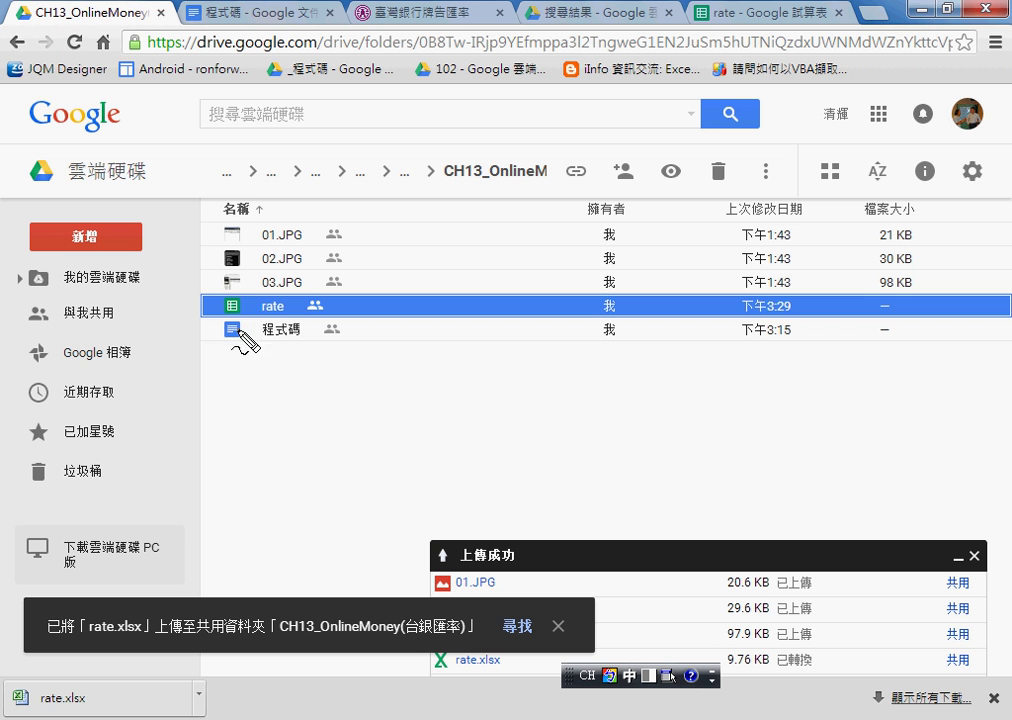
mouse_move(237, 330)
left_mouse_down()
mouse_move(249, 297)
mouse_move(244, 322)
left_mouse_up()
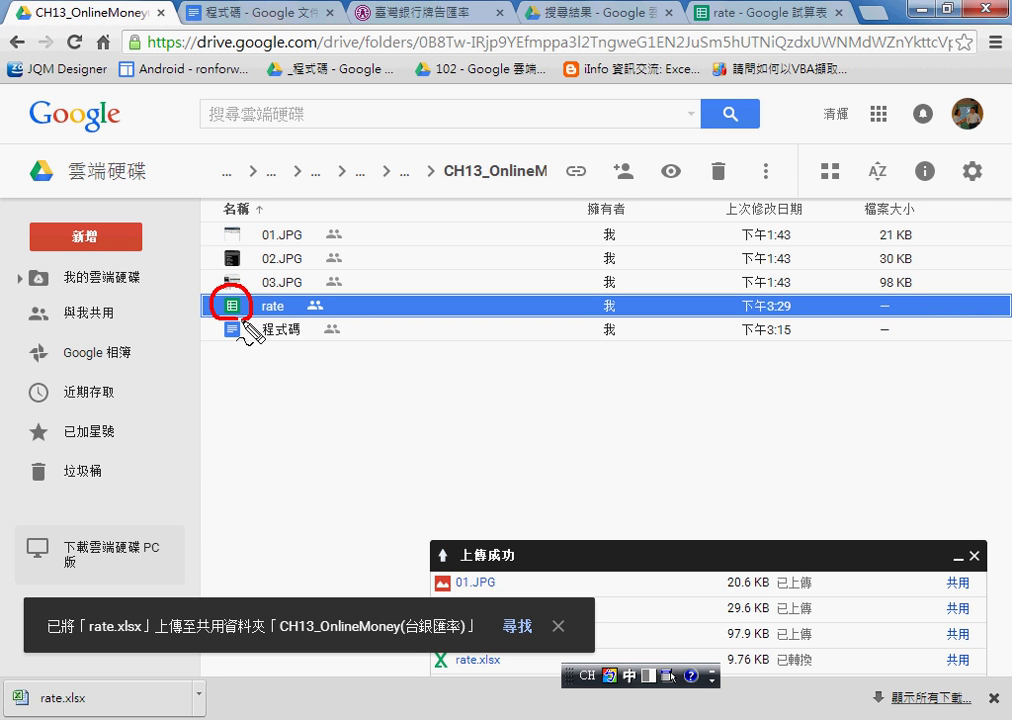
left_click_drag(985, 196, 988, 200)
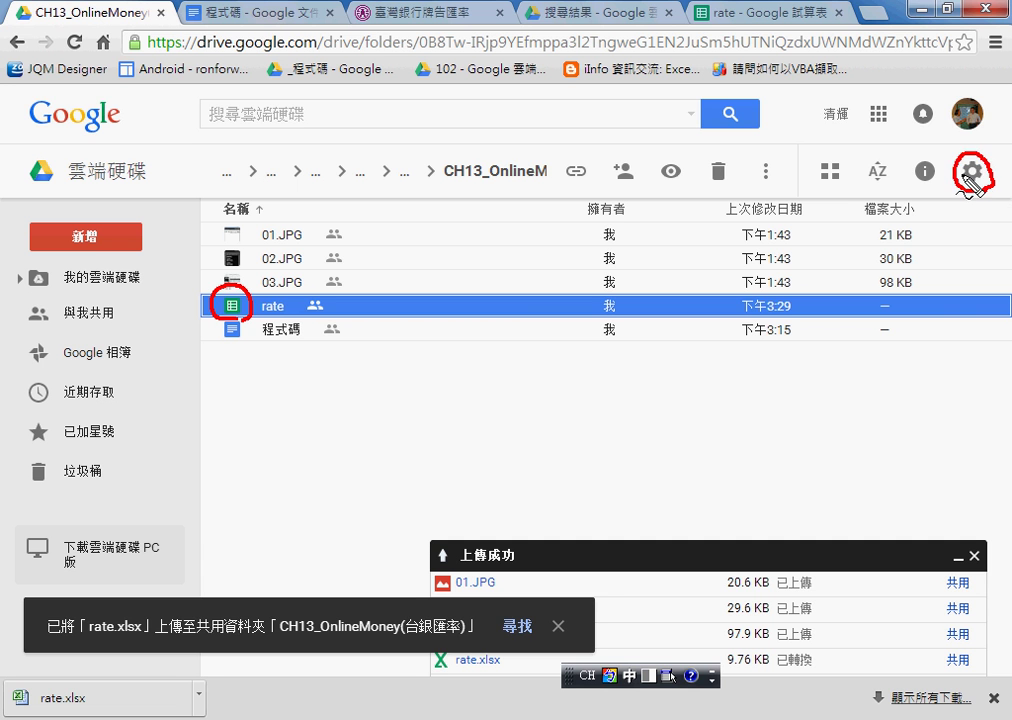
double_click(361, 309)
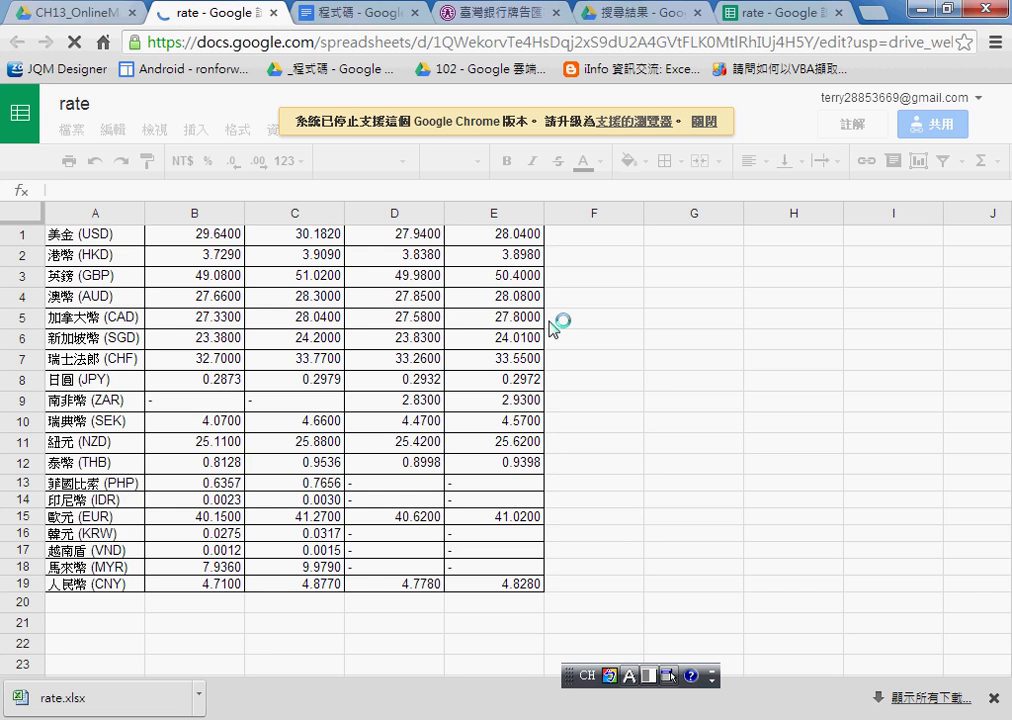
left_click(72, 130)
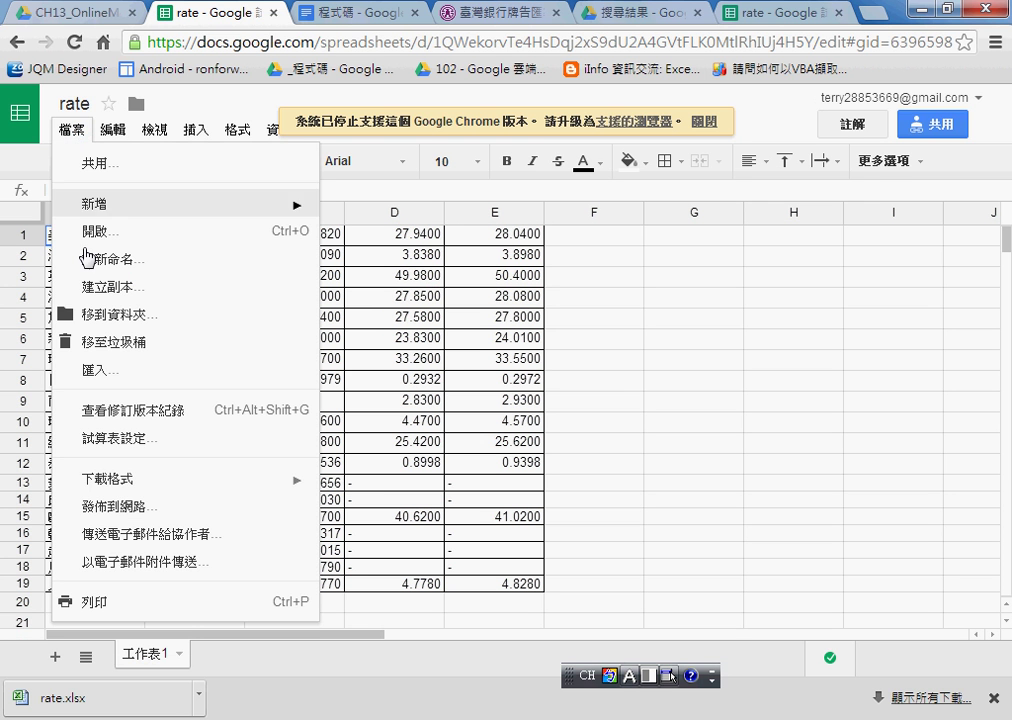
Set Publish to the web to publish only sheet 工作表1 as a web page
left_click(130, 507)
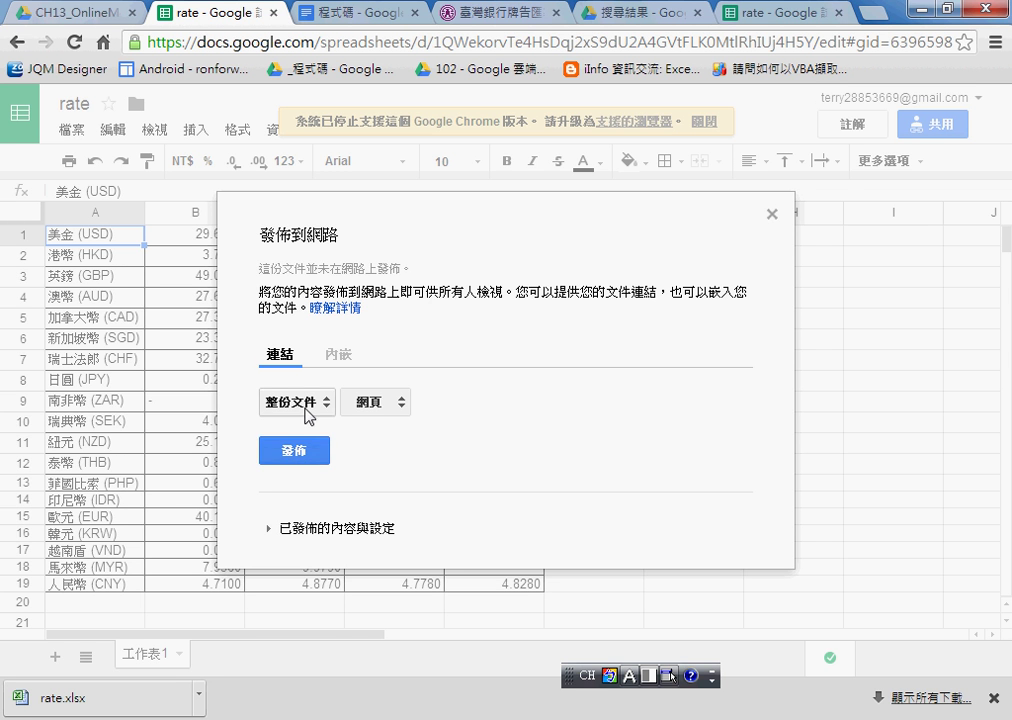
left_click(297, 402)
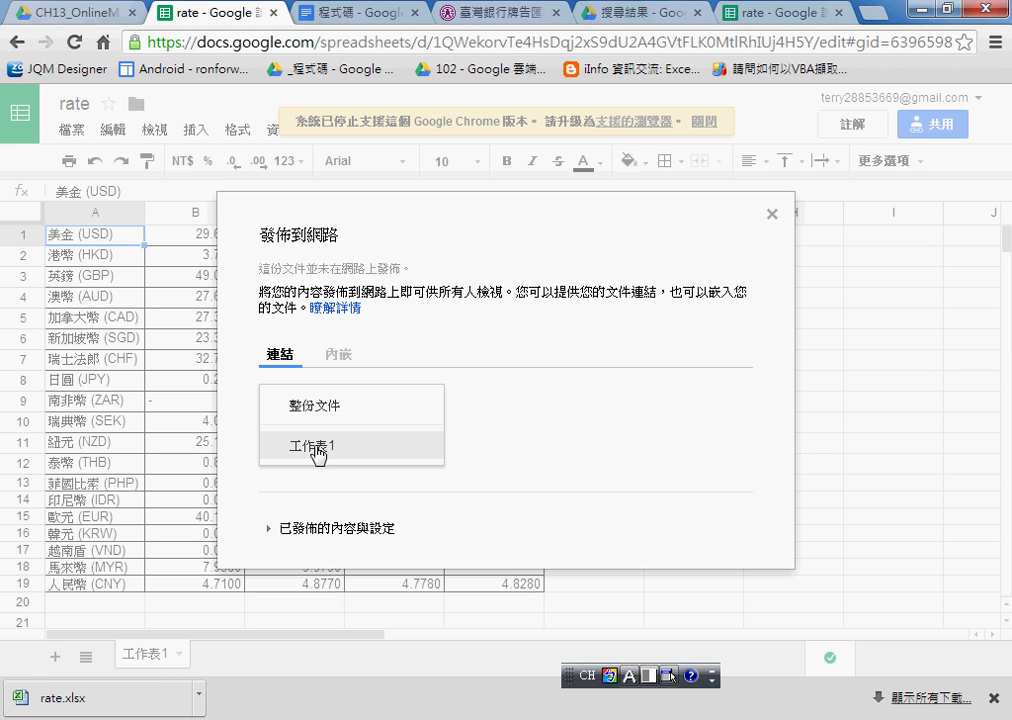
left_click(318, 455)
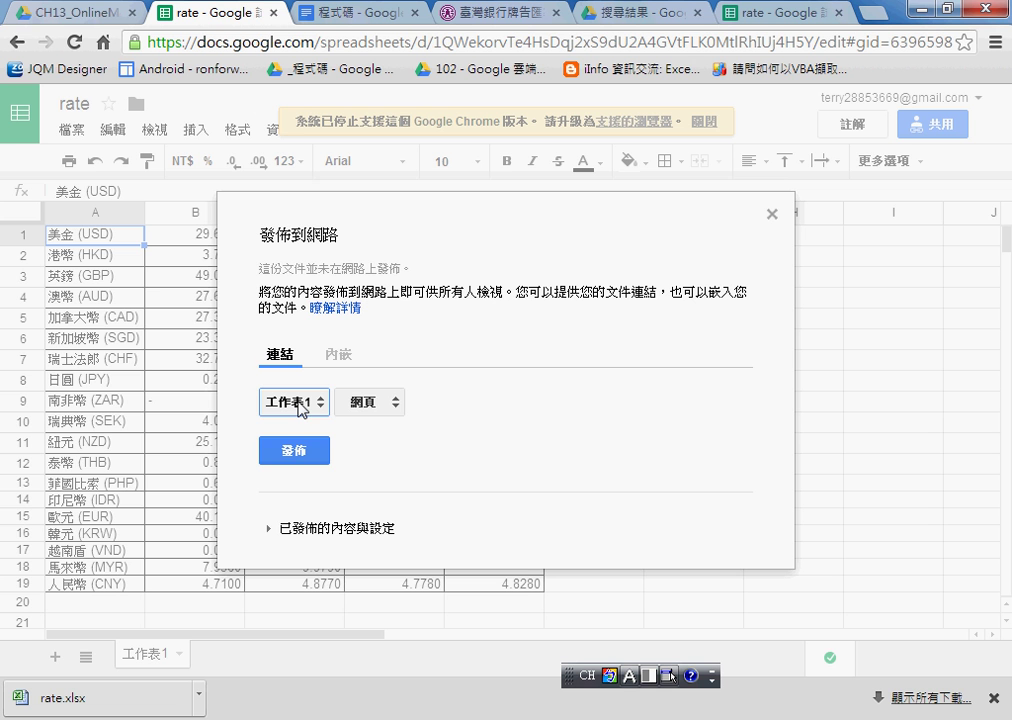
Publish sheet 工作表1 and copy its public pubhtml link
left_click(326, 452)
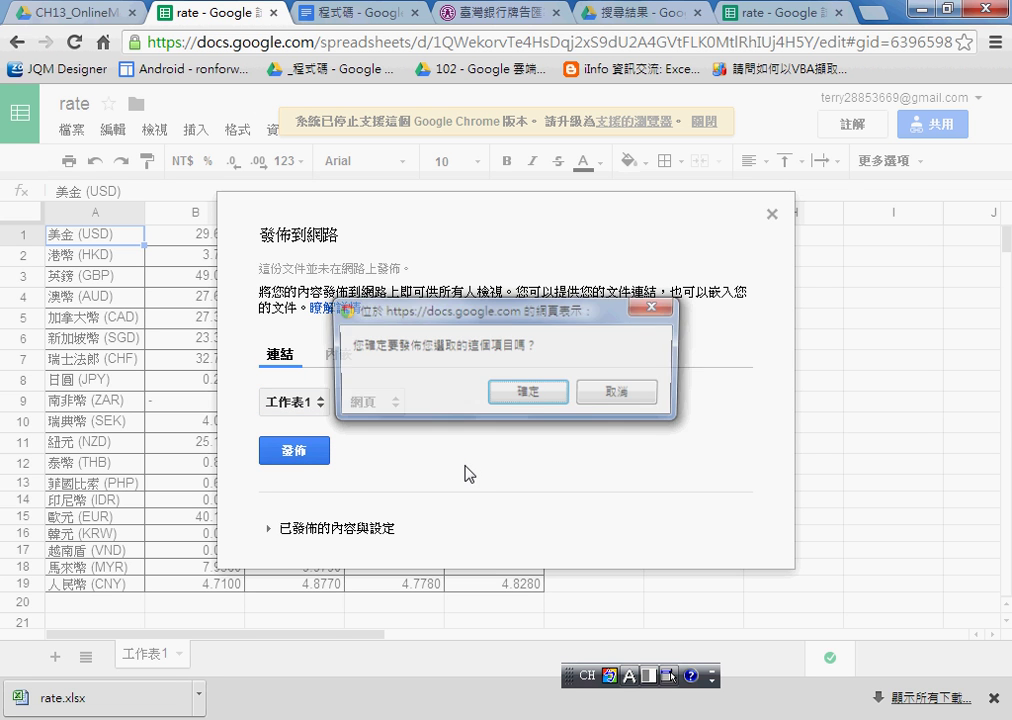
left_click(545, 394)
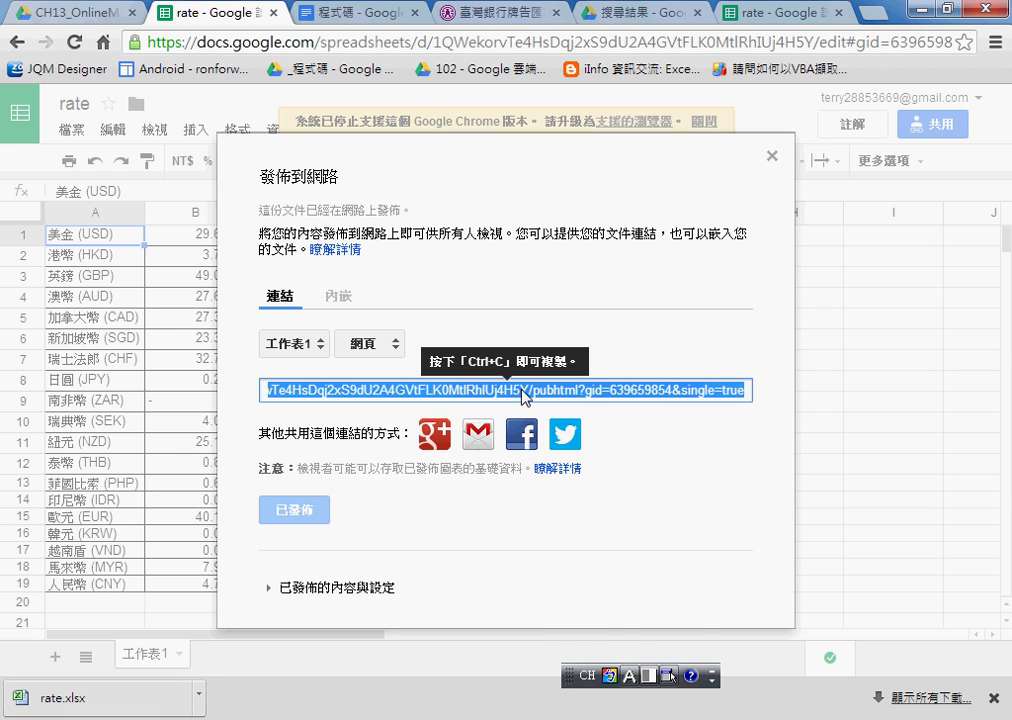
right_click(522, 390)
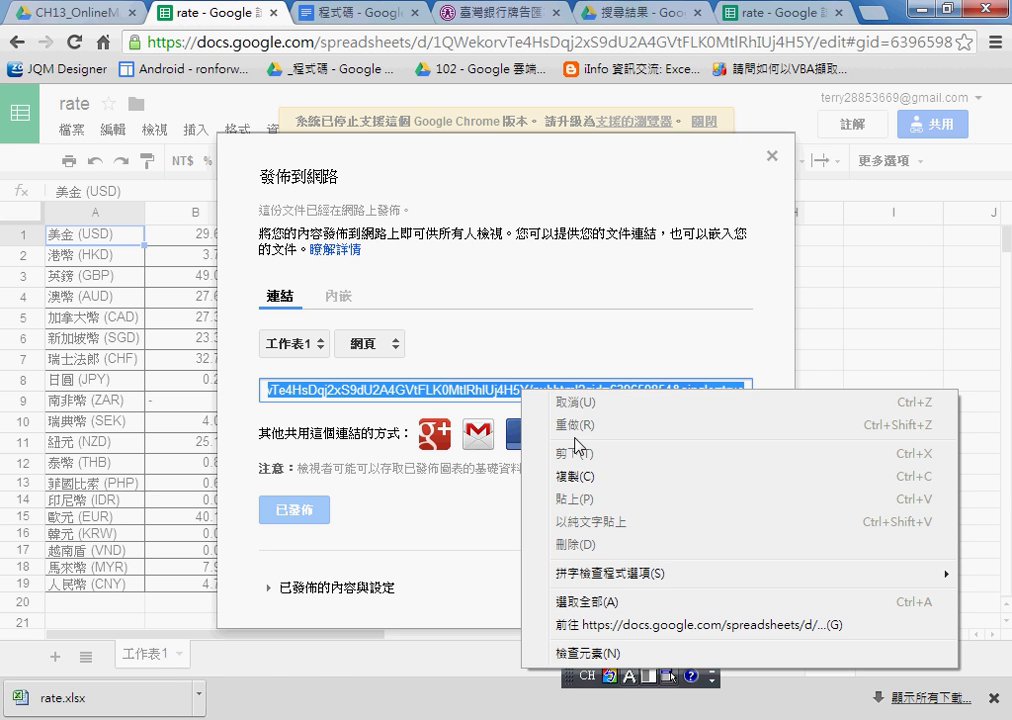
left_click(580, 477)
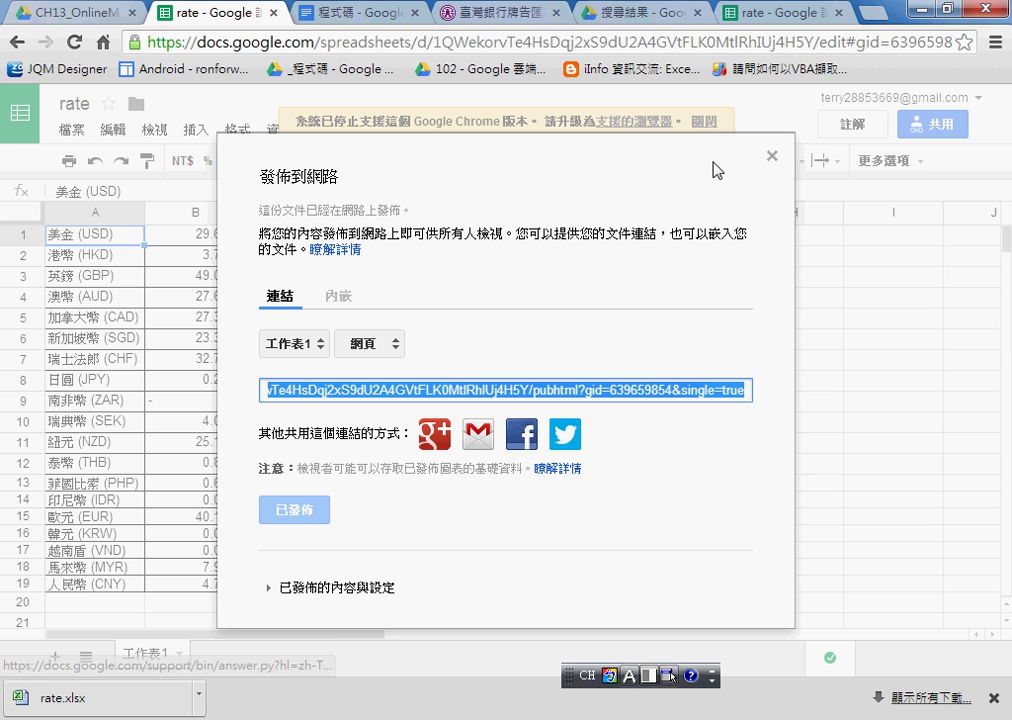
left_click(868, 14)
Load the pasted pubhtml link and inspect the element behind the USD row's 28.0400 cell
right_click(785, 40)
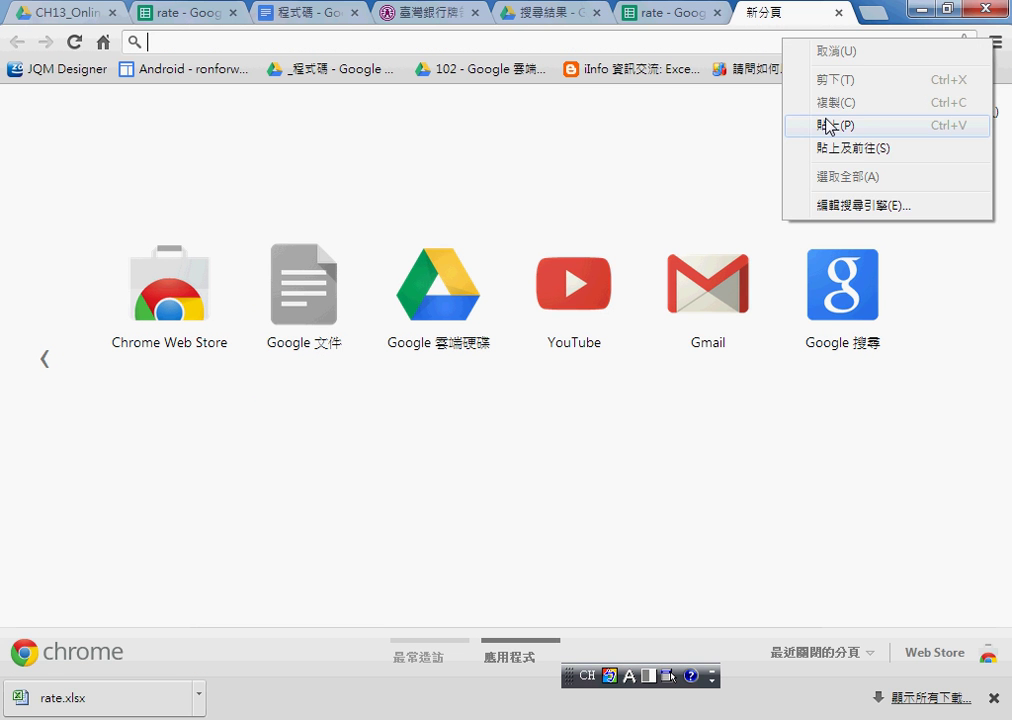
left_click(843, 150)
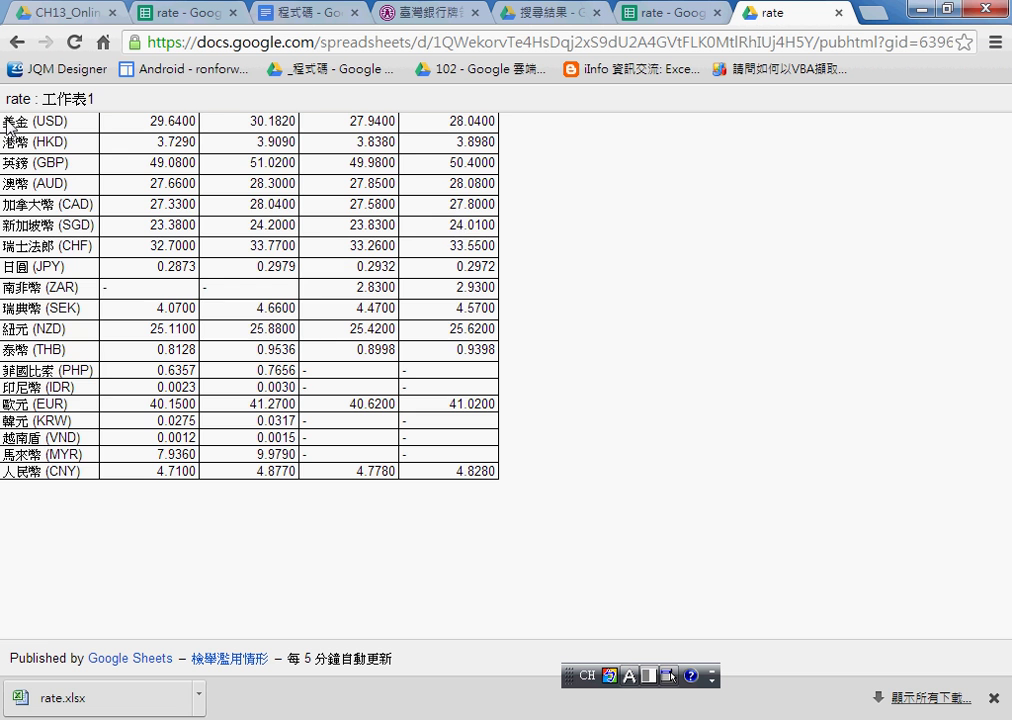
mouse_move(5, 110)
left_mouse_down()
mouse_move(371, 260)
mouse_move(497, 121)
left_mouse_up()
right_click(455, 128)
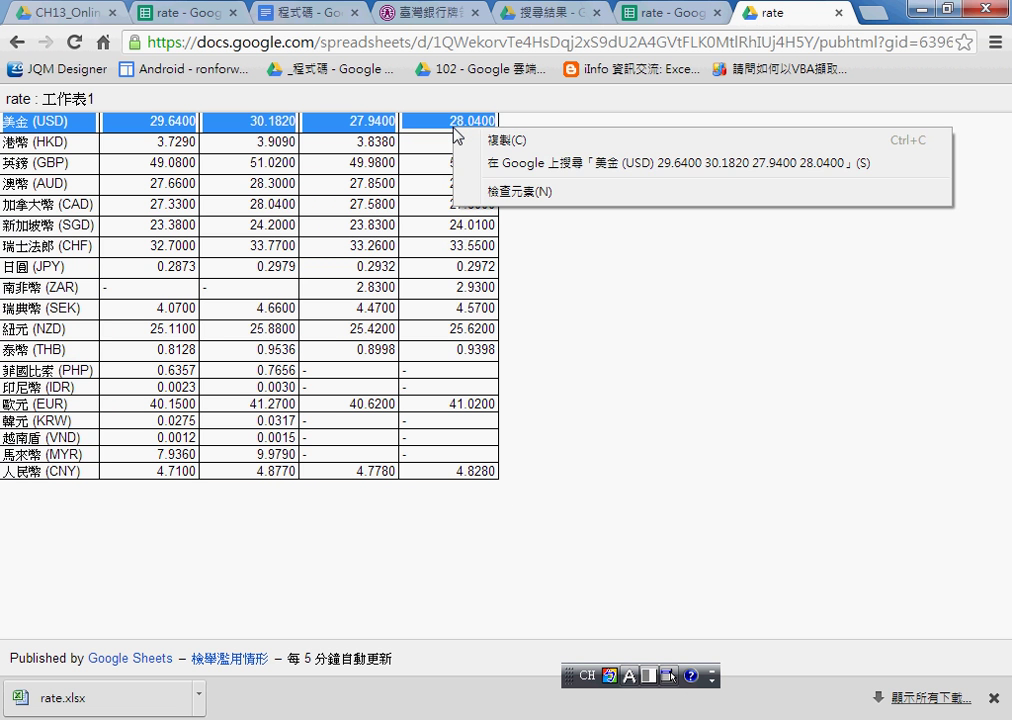
left_click(513, 191)
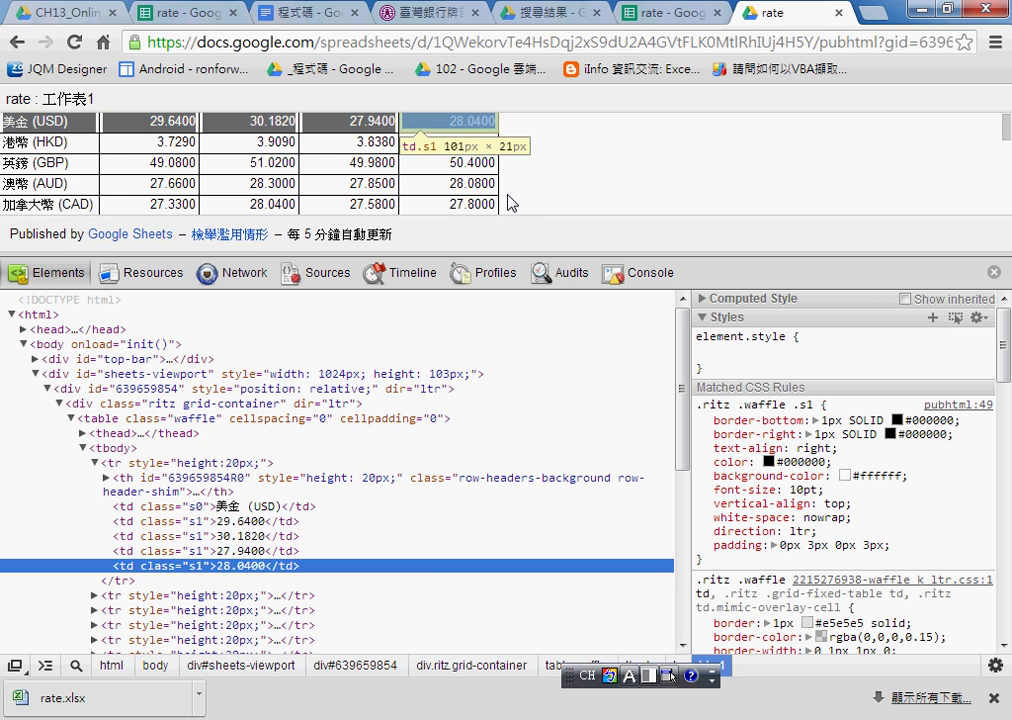
Scroll the Elements tree to the USD row markup with cell classes s0 and s1
left_click_drag(684, 470, 692, 524)
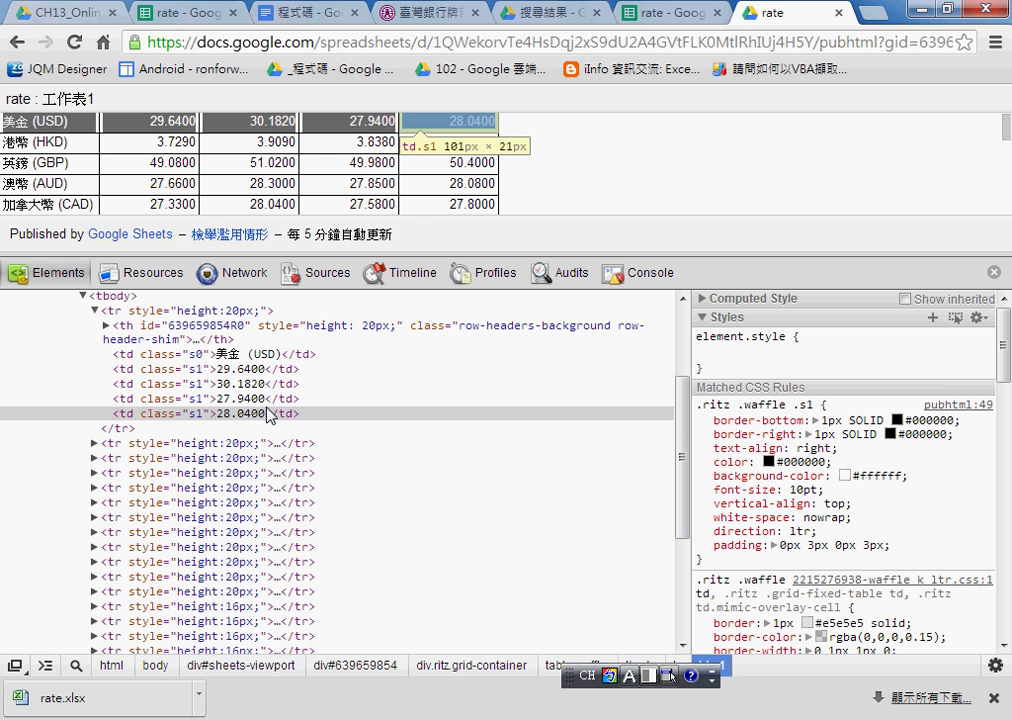
Close the developer inspector and the published rate tab, then dismiss the Publish to the web dialog
left_click(993, 272)
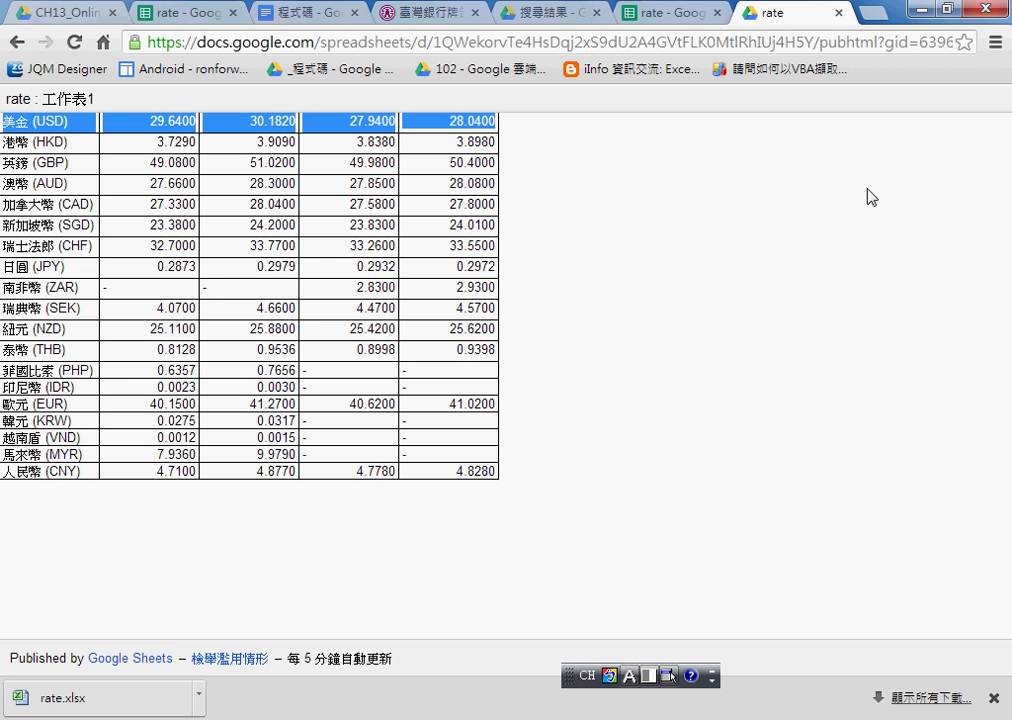
left_click(839, 13)
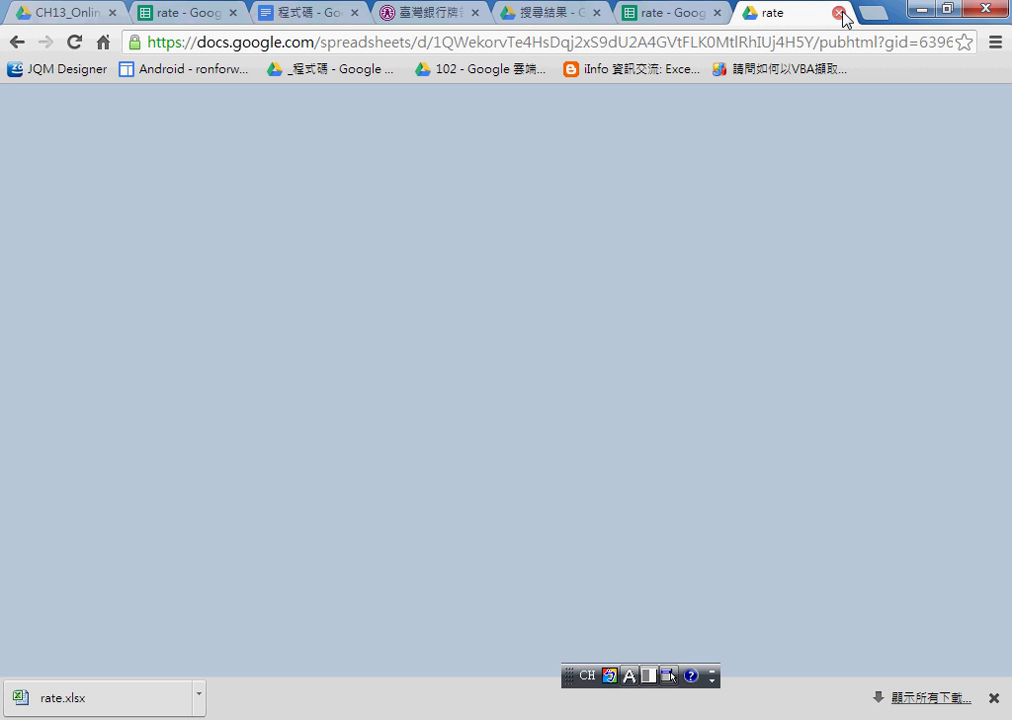
left_click(772, 157)
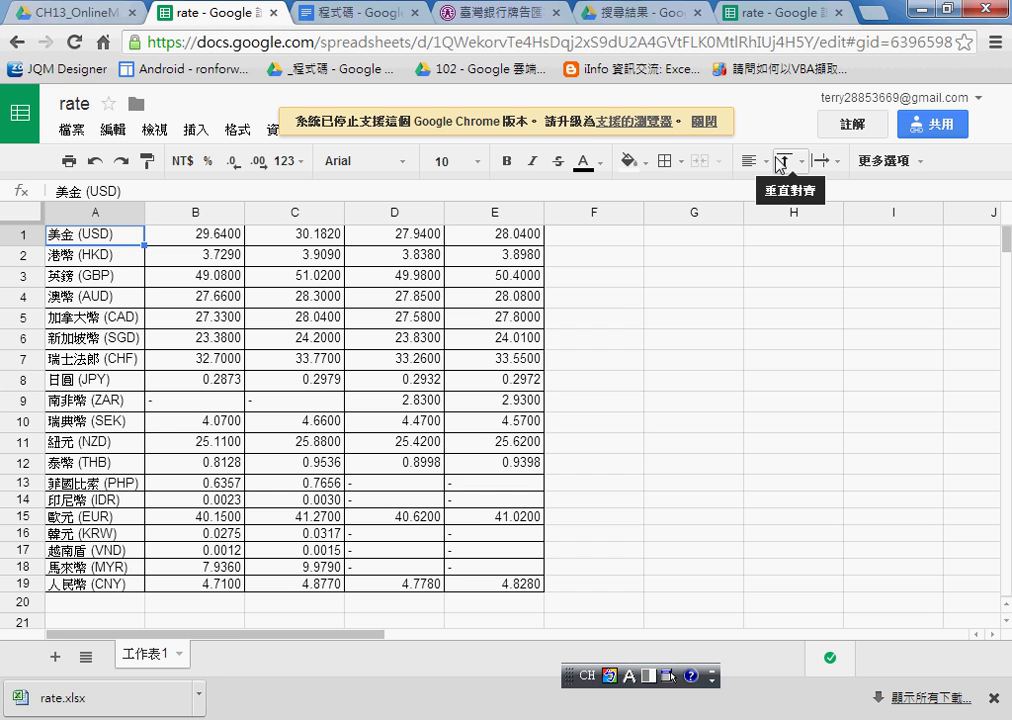
Open the 共用 (Share) dialog for 'rate' to see that anyone with the link can view
left_click(936, 126)
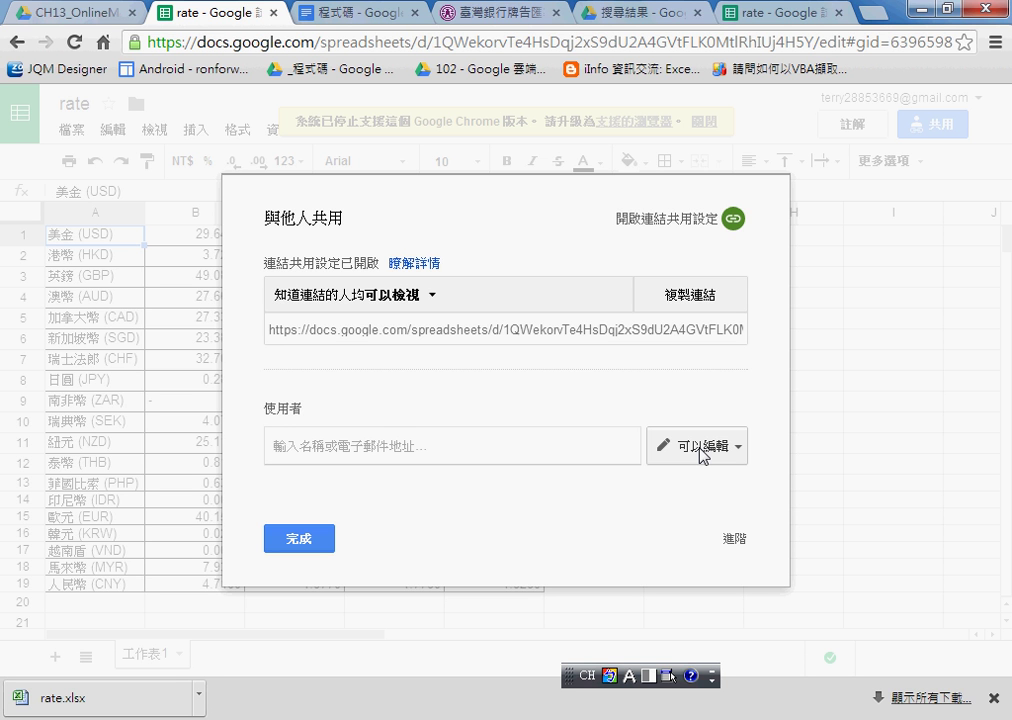
Look over the 可以編輯 permission levels, then close the sharing dialog with 完成
left_click(702, 452)
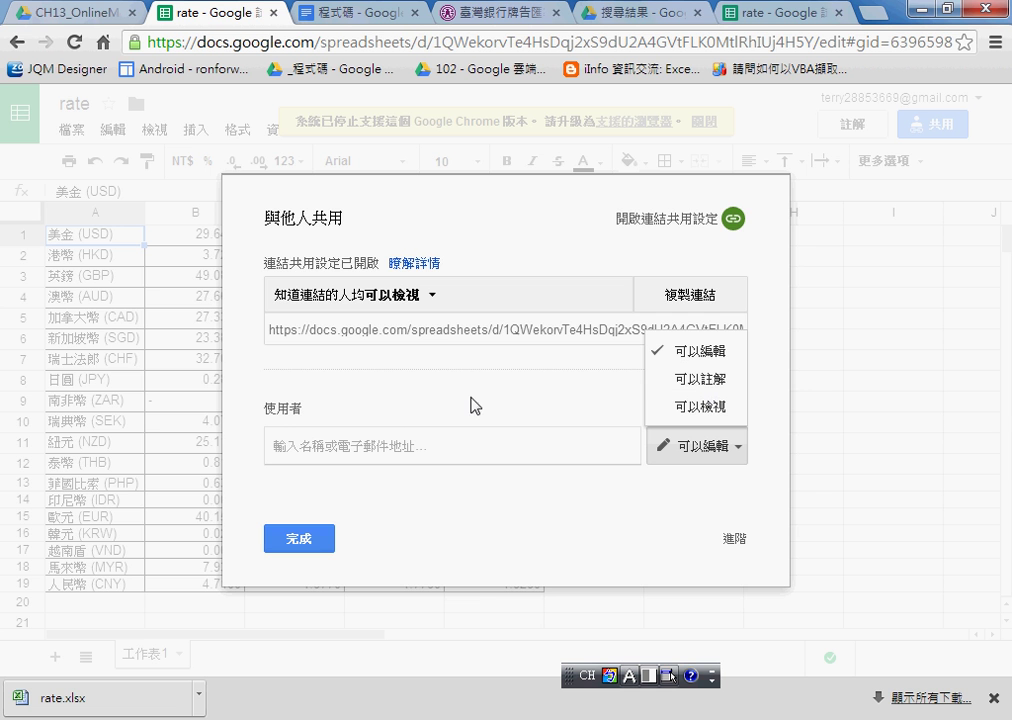
left_click(322, 545)
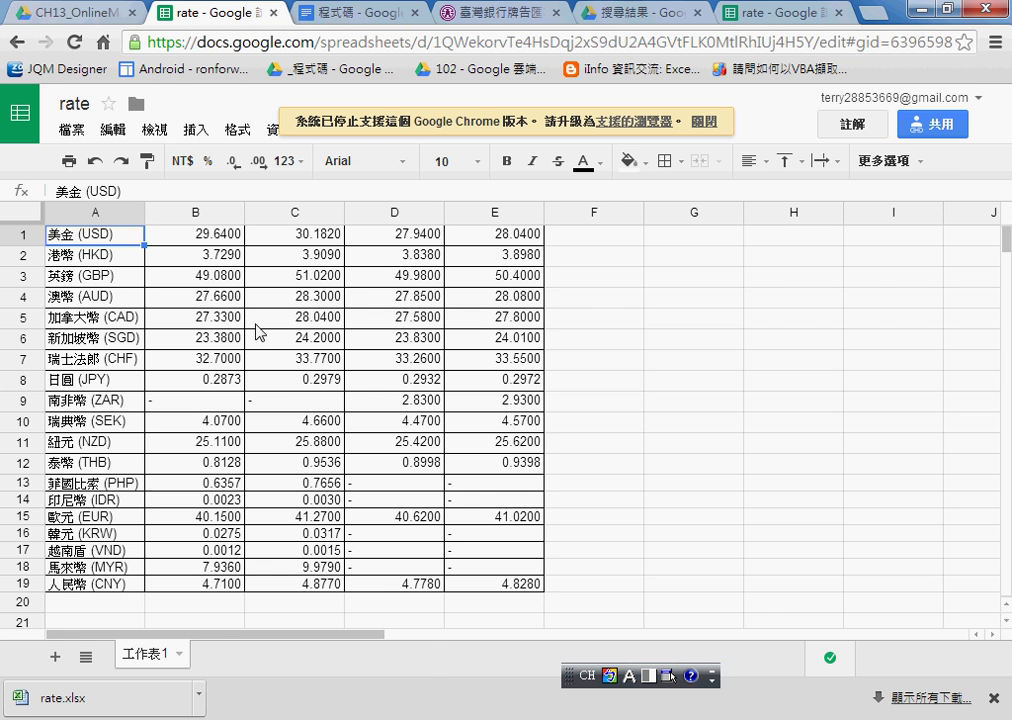
Switch to the Drive tab and back to 'rate', dismiss the unsupported-browser banner, and open 檔案
left_click(72, 15)
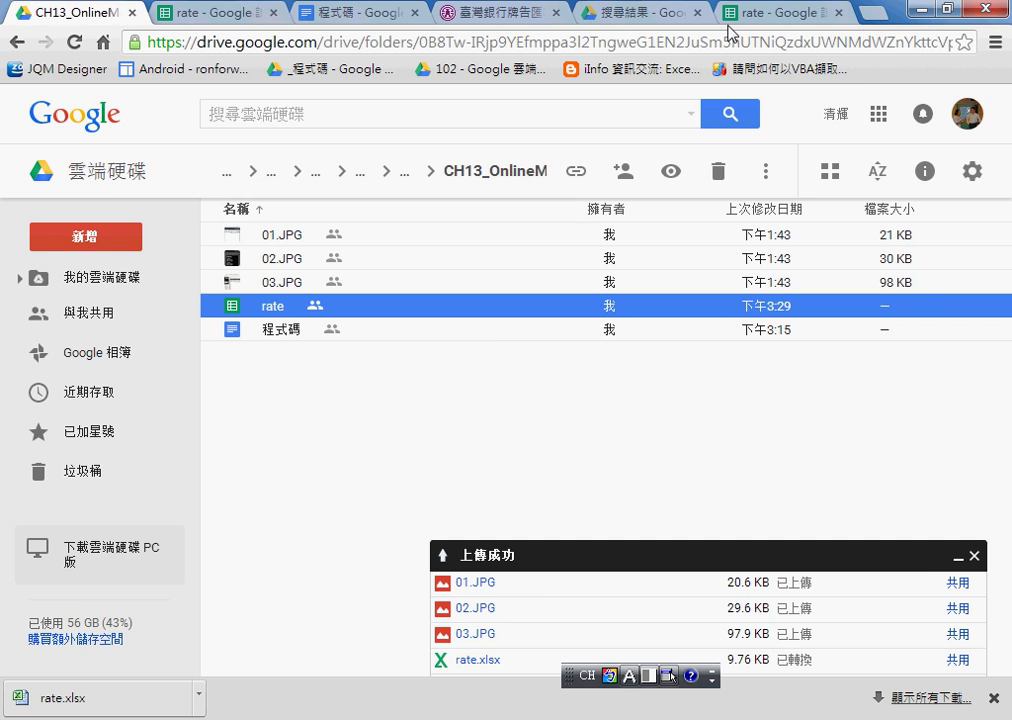
left_click(222, 24)
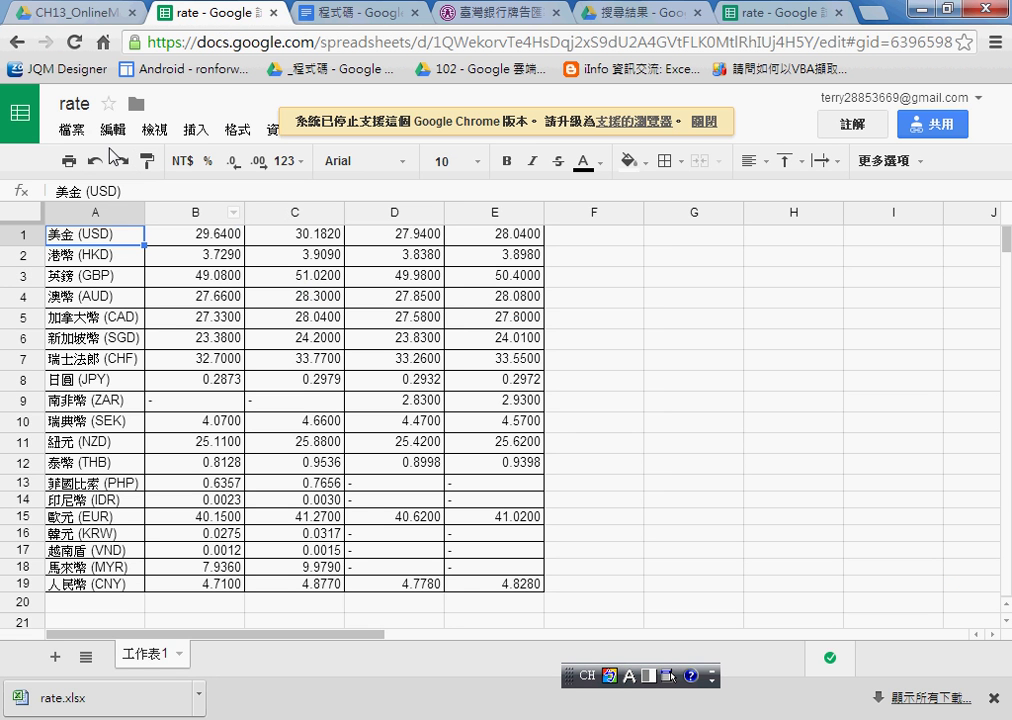
left_click(705, 125)
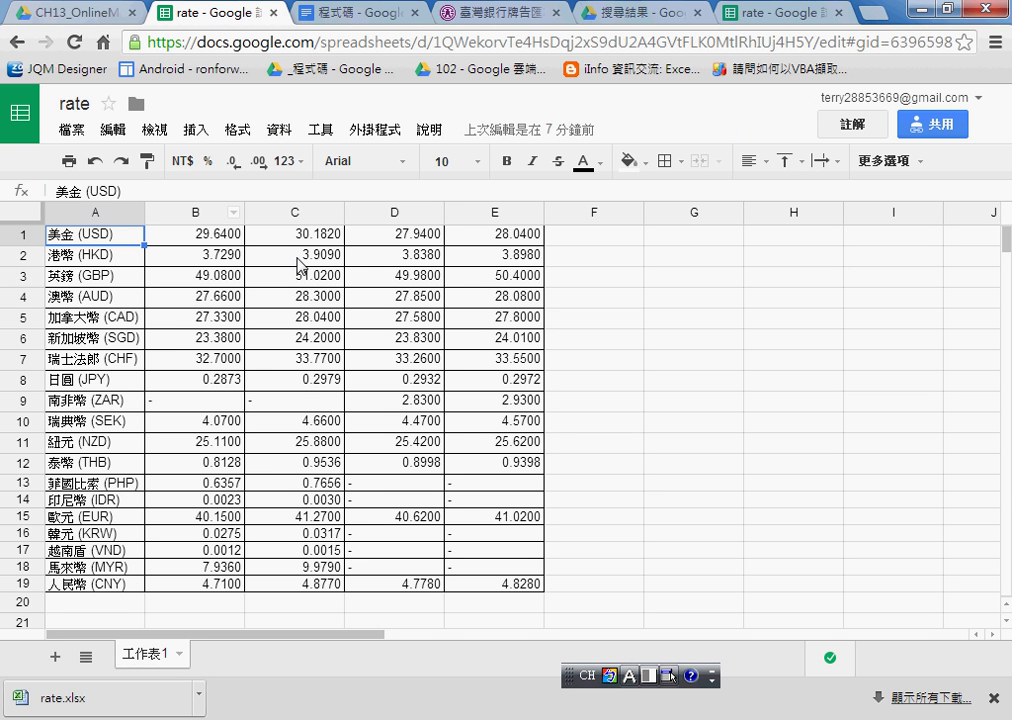
left_click(71, 129)
Publish only 工作表1 to the web as a web page and select its public link
left_click(95, 507)
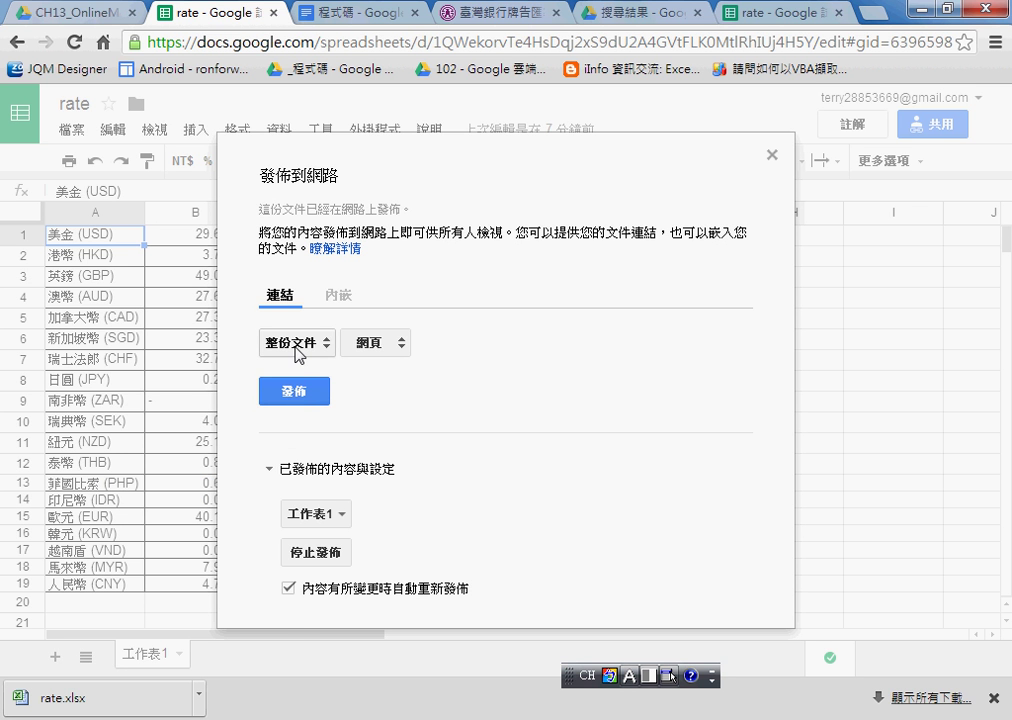
left_click(296, 345)
left_click(333, 390)
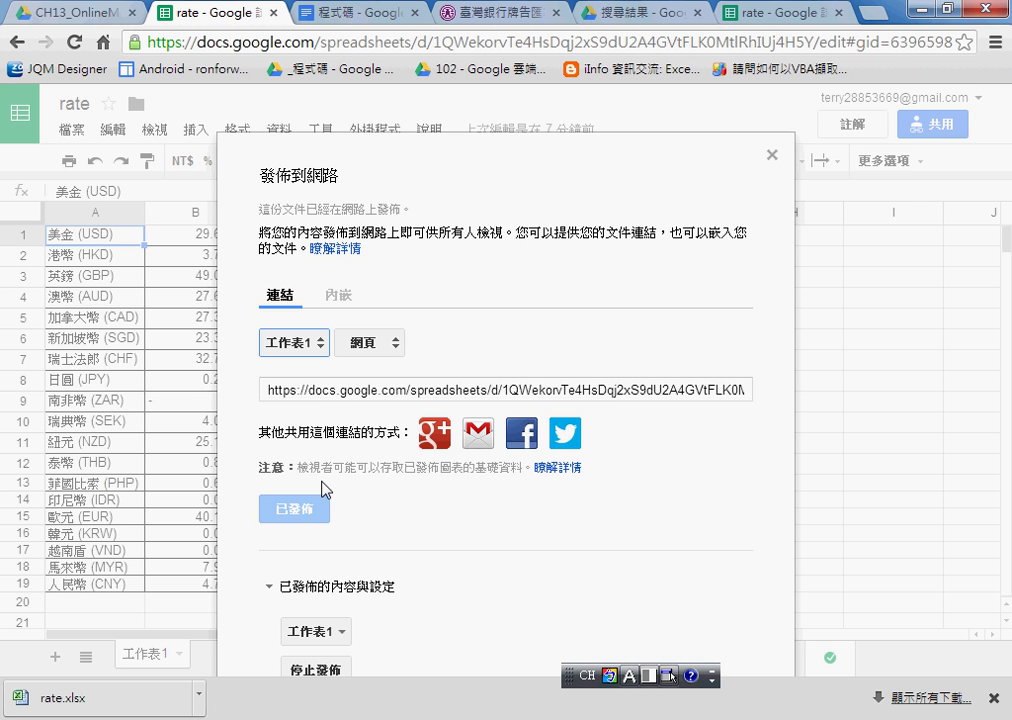
left_click(428, 395)
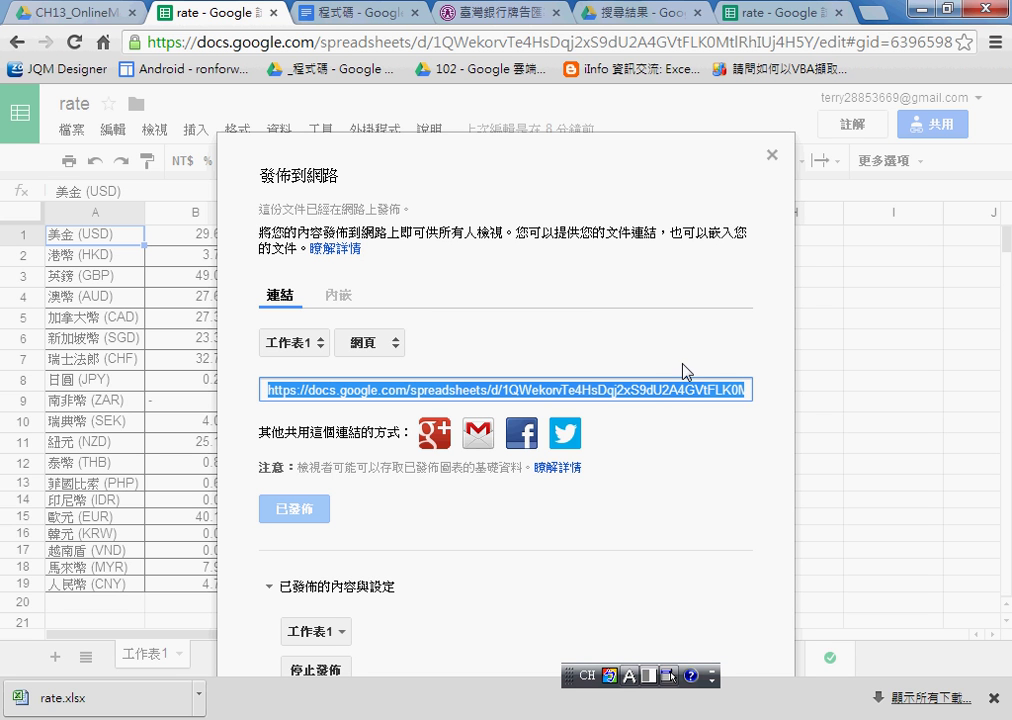
Copy the published link, load it in a new Chrome tab, and select the 美金 (USD) row
right_click(577, 396)
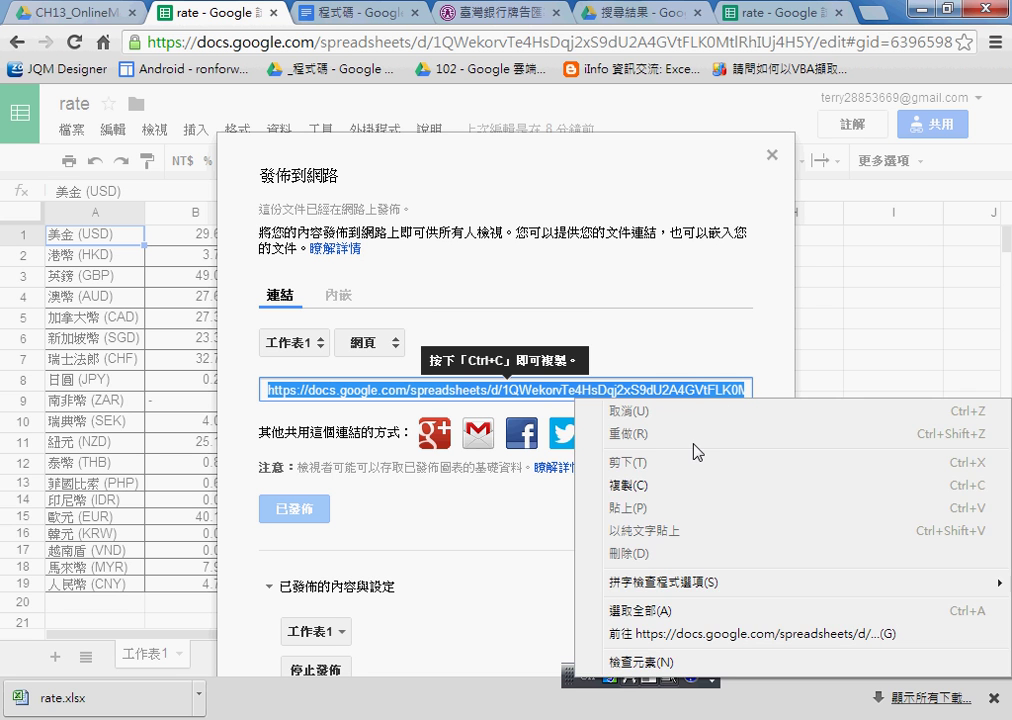
left_click(648, 486)
key("ctrl+t")
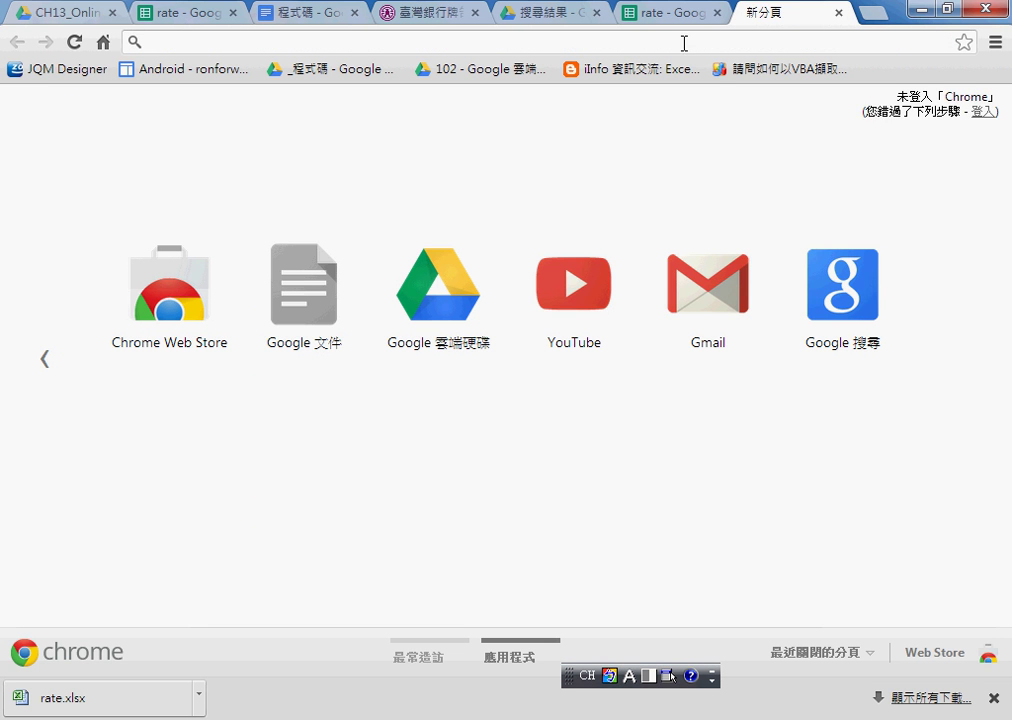
right_click(684, 42)
left_click(716, 154)
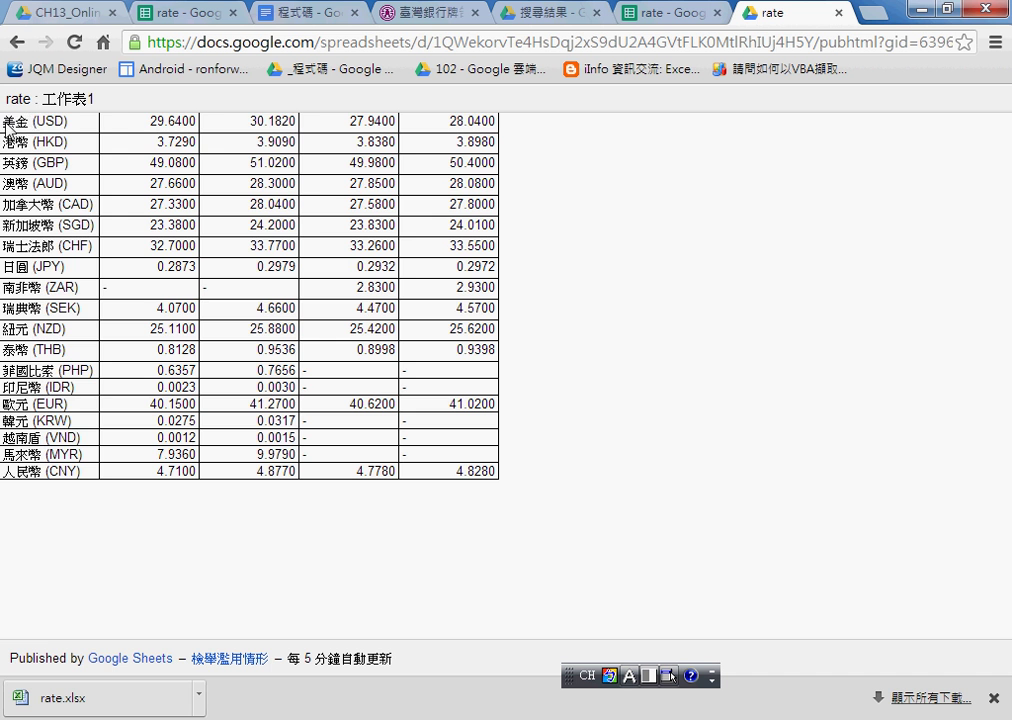
mouse_move(4, 122)
left_mouse_down()
mouse_move(268, 135)
mouse_move(435, 128)
left_mouse_up()
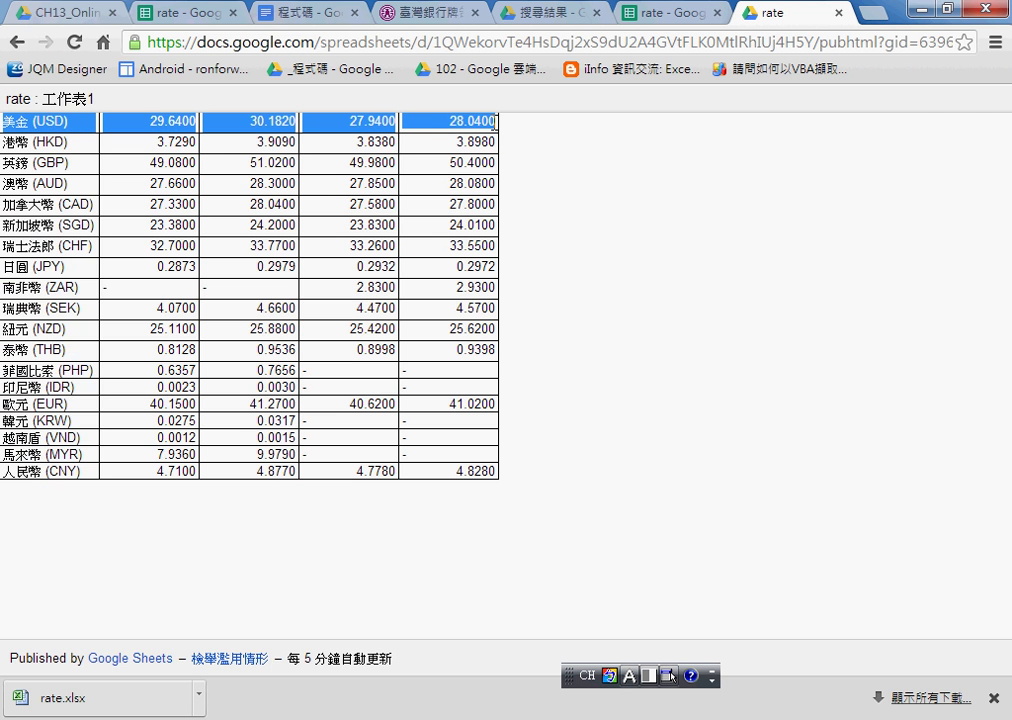
right_click(435, 128)
Inspect the selected USD row with 檢查元素 to view its HTML in DevTools
left_click(497, 186)
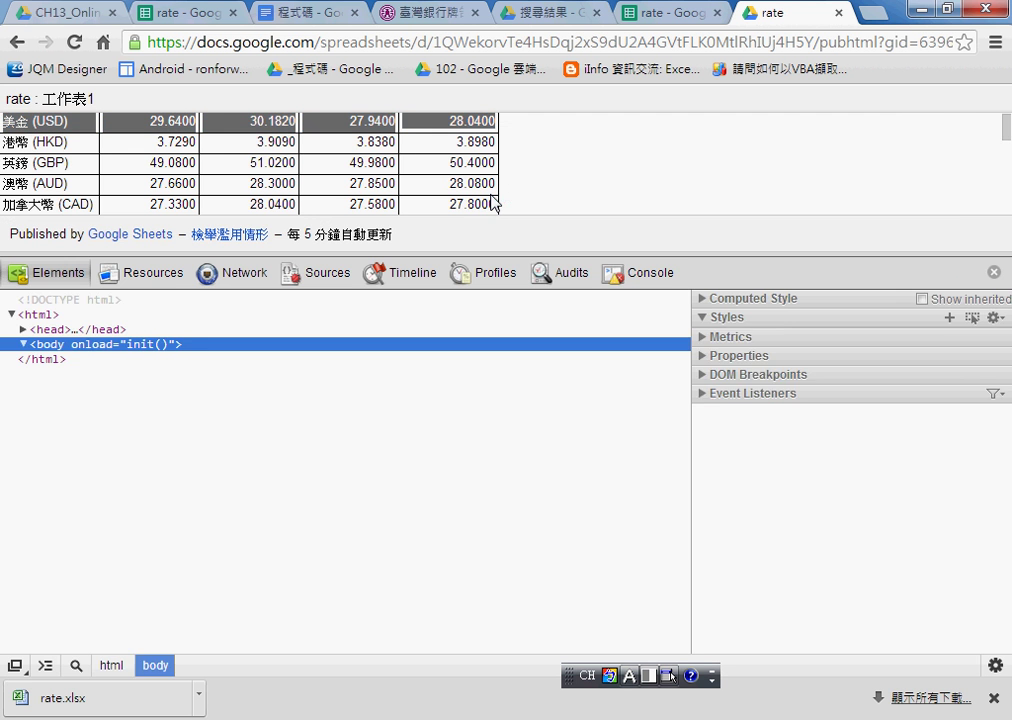